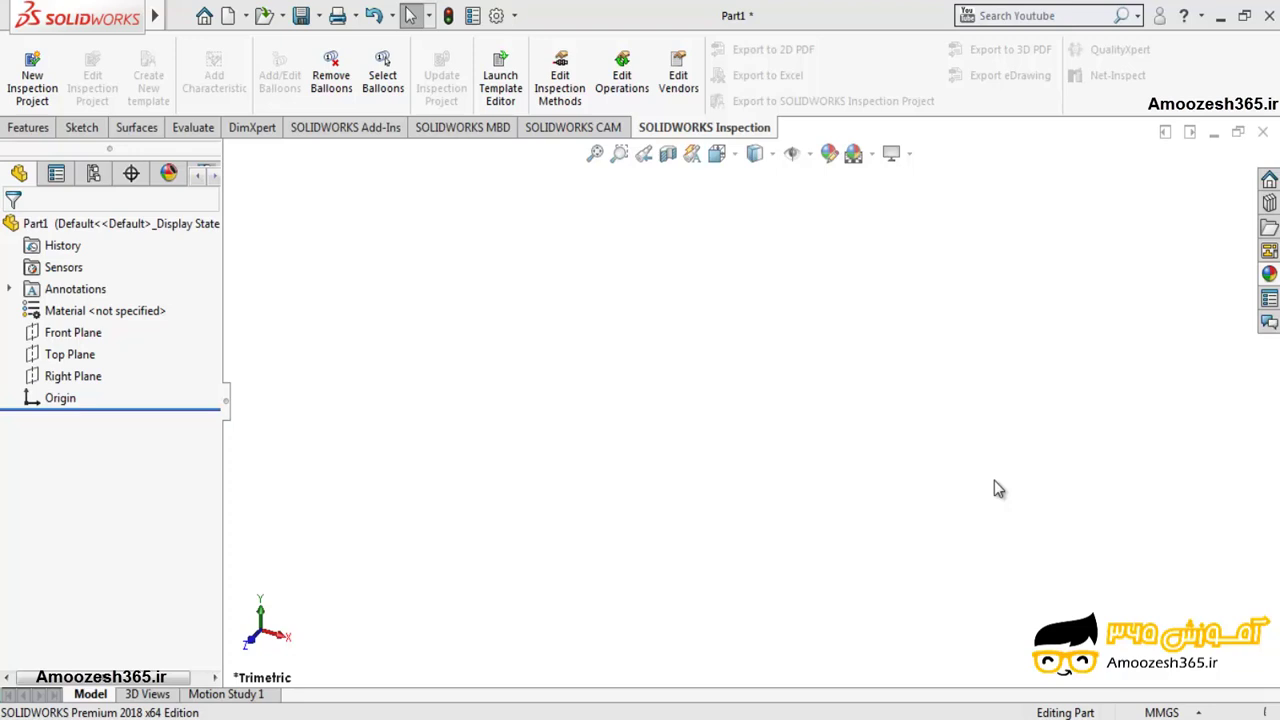
Apply the Soft Spotlight scene from the favorite scenes list to the empty part.
left_click(872, 156)
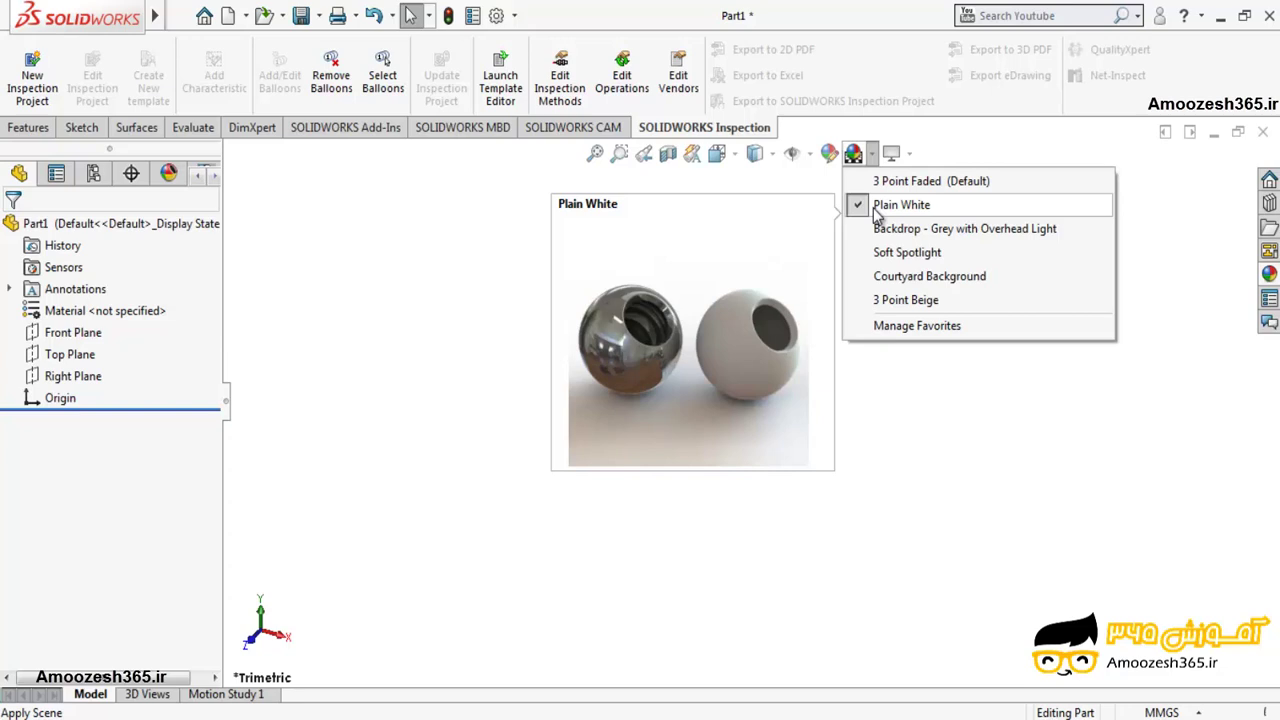
mouse_move(840, 193)
left_mouse_down()
mouse_move(600, 405)
mouse_move(550, 478)
left_mouse_up()
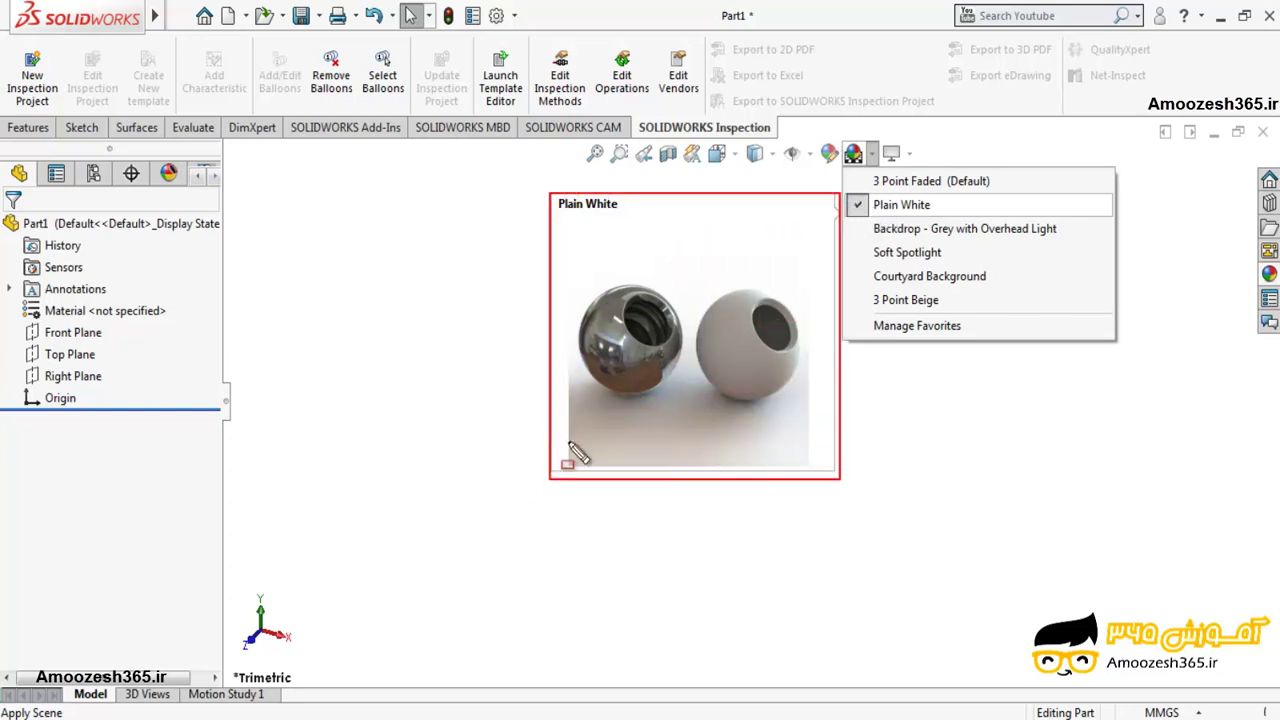
mouse_move(637, 190)
left_mouse_down()
mouse_move(595, 238)
mouse_move(547, 240)
left_mouse_up()
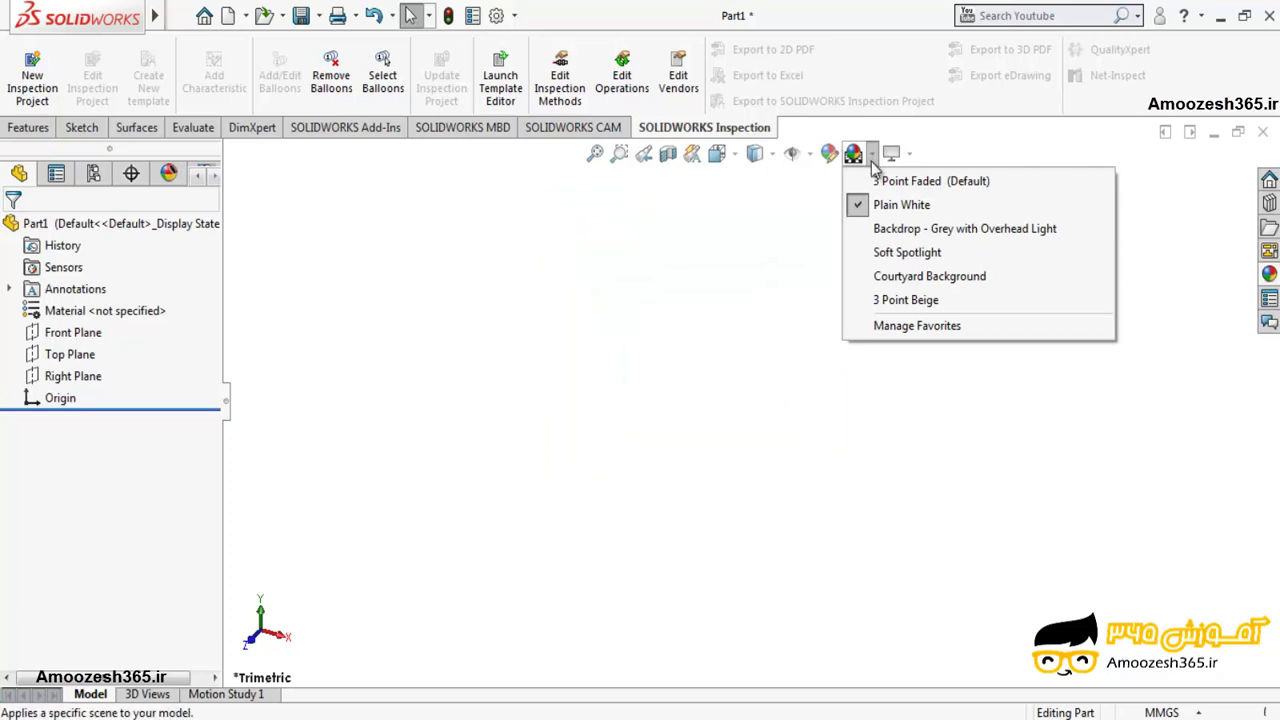
mouse_move(906, 252)
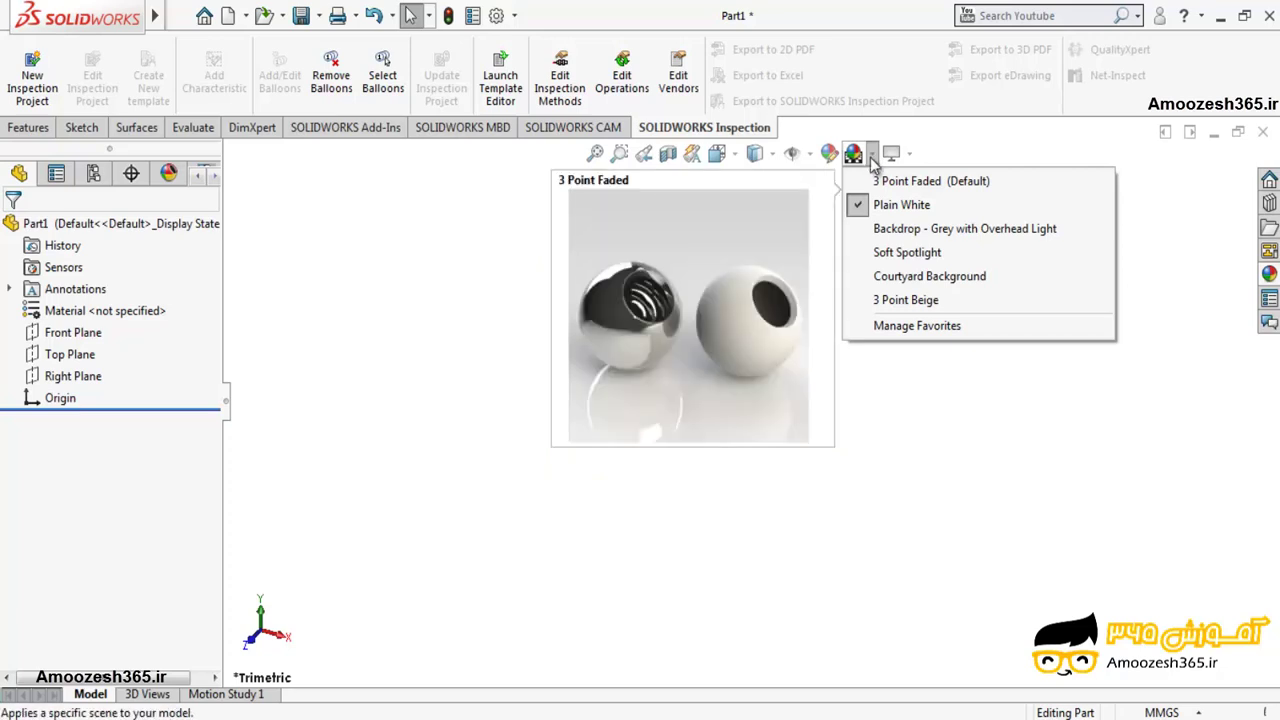
left_click(878, 256)
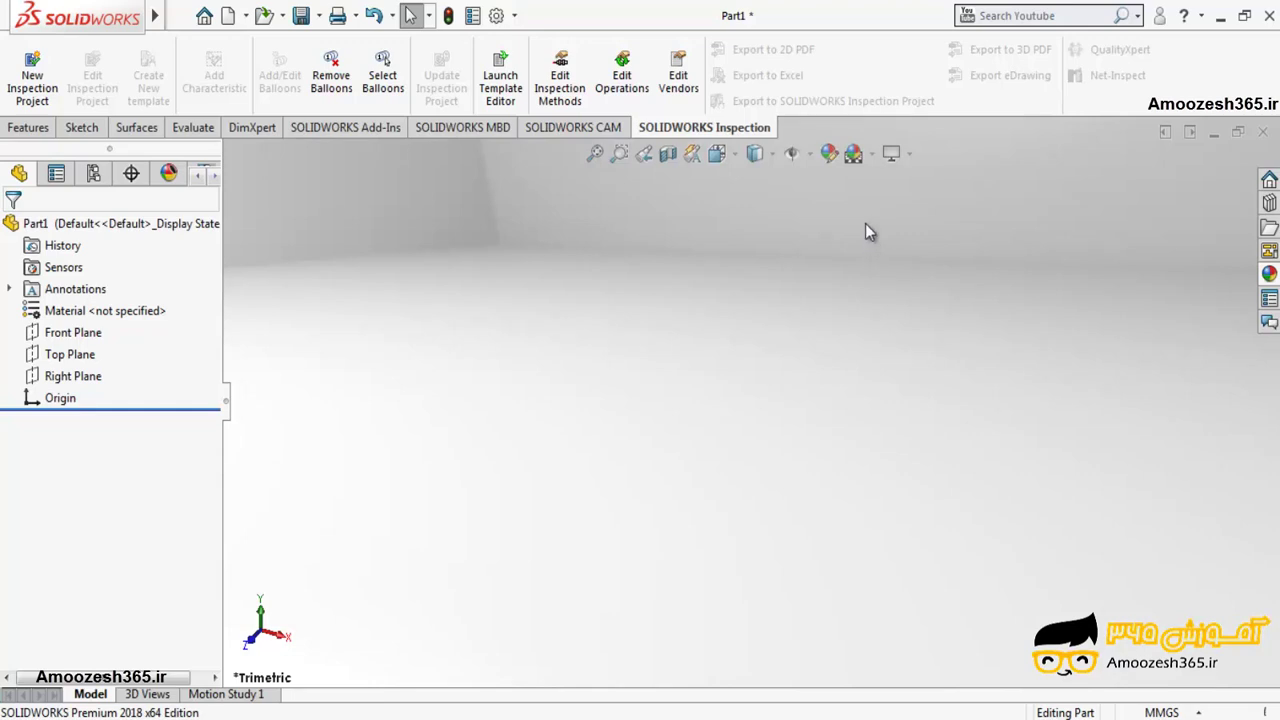
Switch the part's scene back to Plain White.
left_click(875, 158)
mouse_move(901, 205)
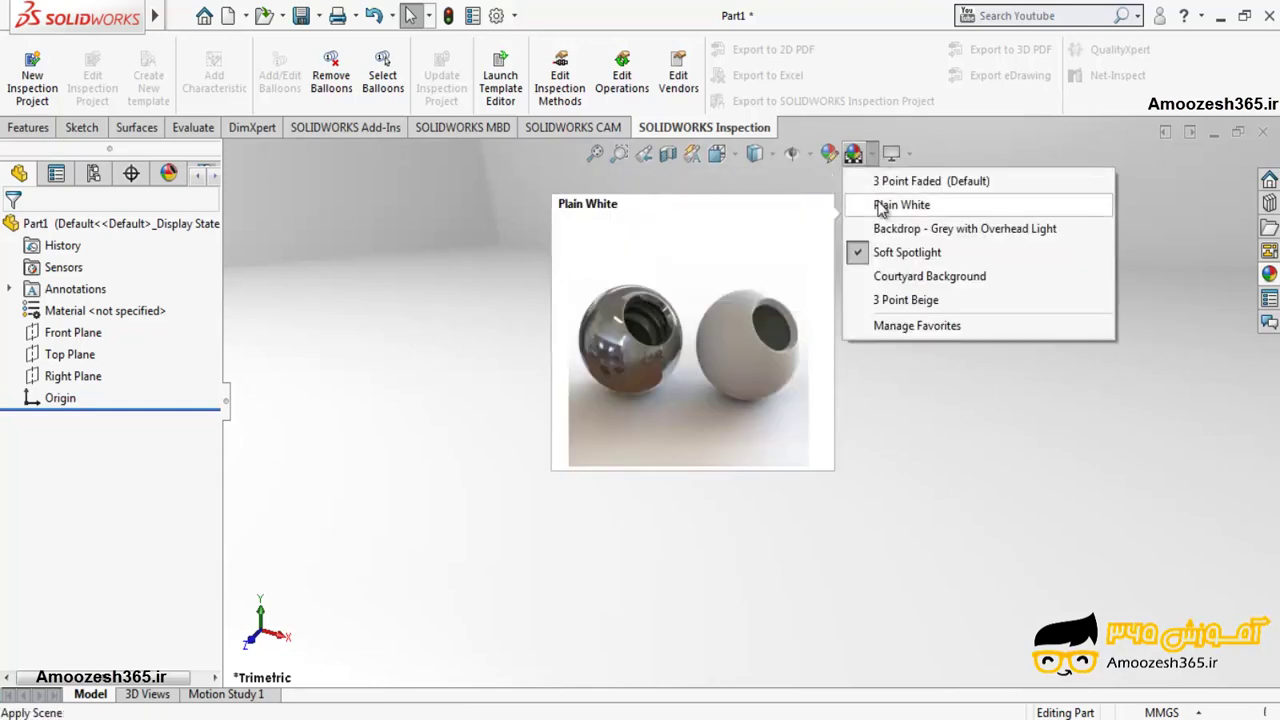
left_click(881, 206)
left_click(872, 157)
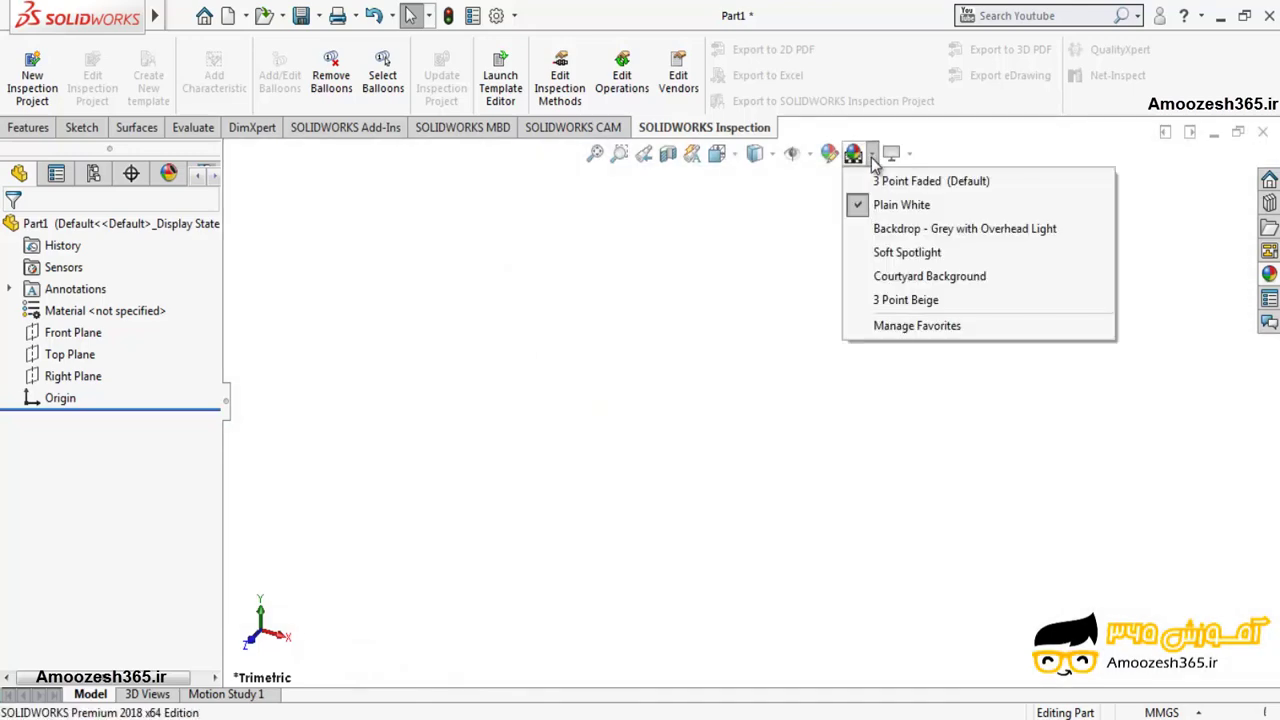
In Manage Favorites, select all scenes and then clear them all.
left_click(895, 327)
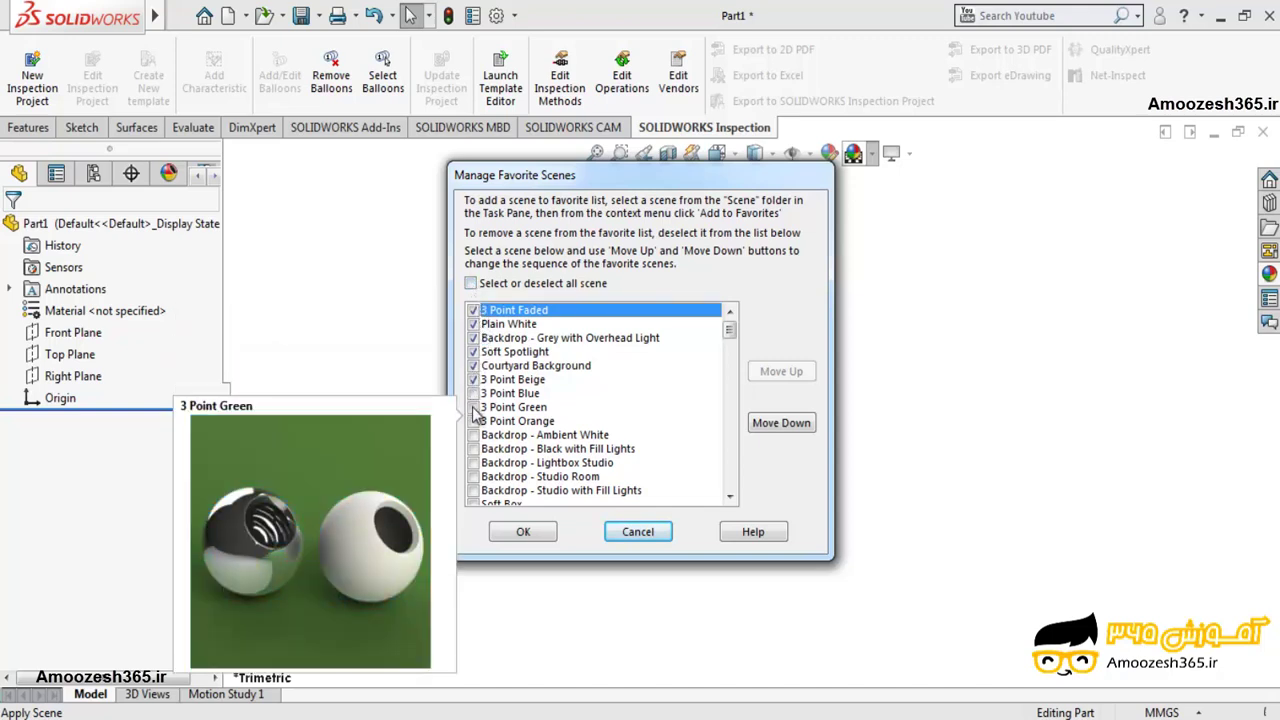
mouse_move(515, 407)
left_click(470, 284)
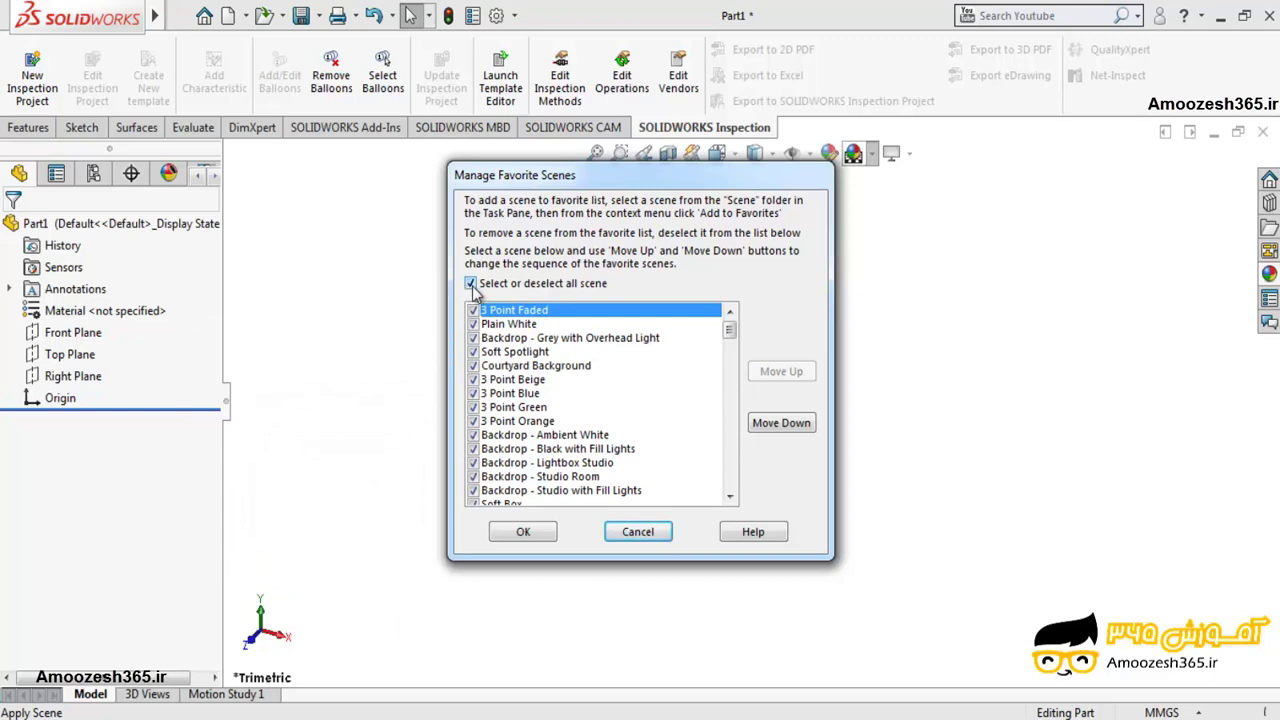
left_click(471, 284)
mouse_move(540, 338)
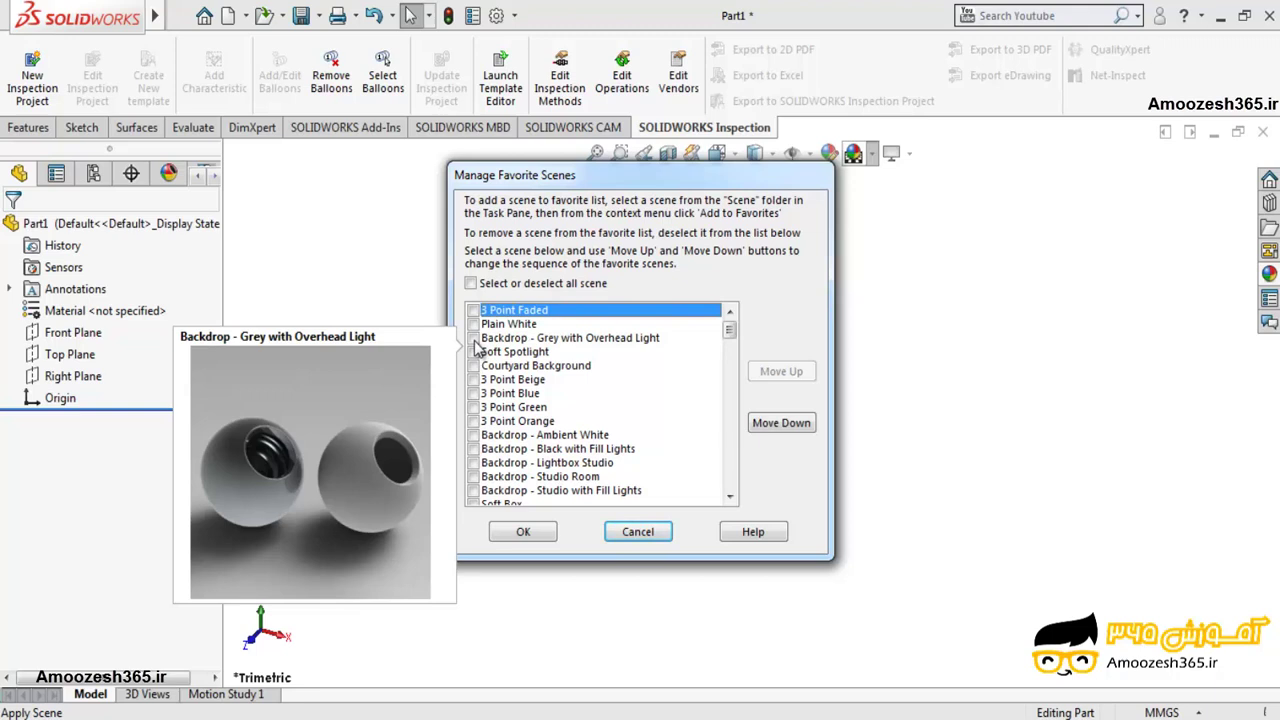
Tick the six original favorite scenes plus 3 Point Green and confirm the dialog.
left_click(476, 352)
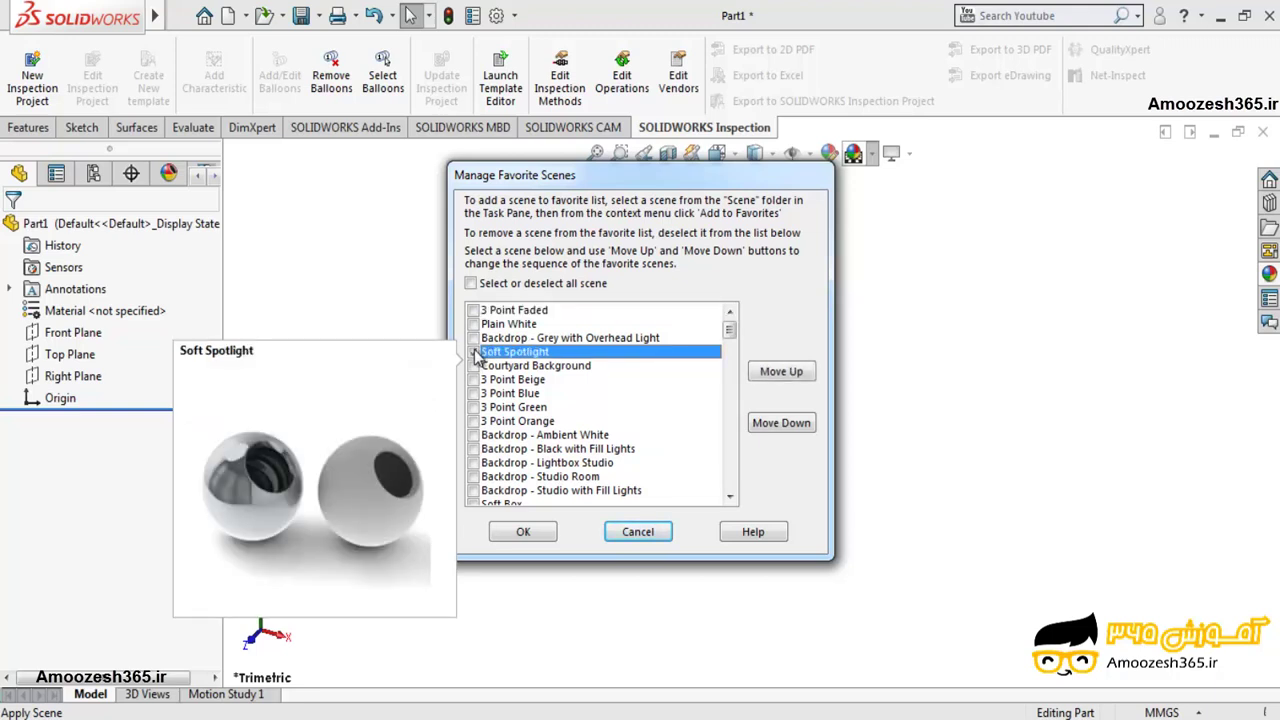
left_click(474, 338)
left_click(474, 324)
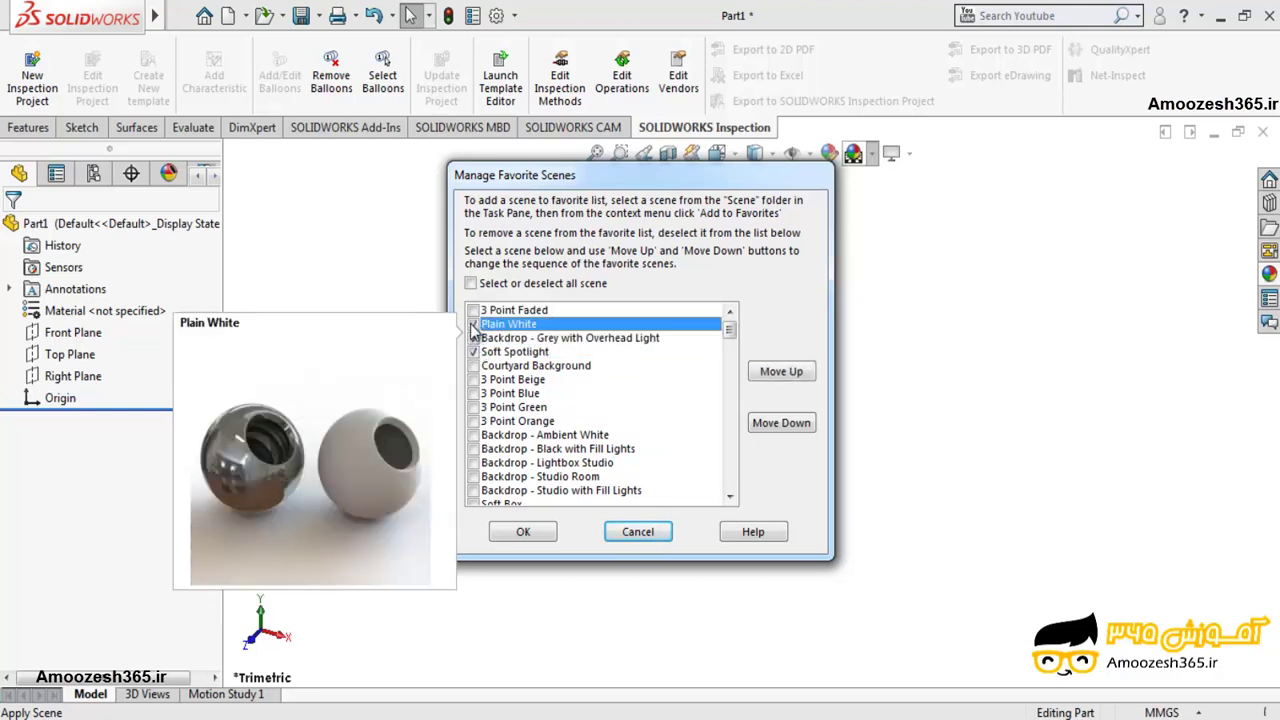
left_click(474, 310)
left_click(474, 324)
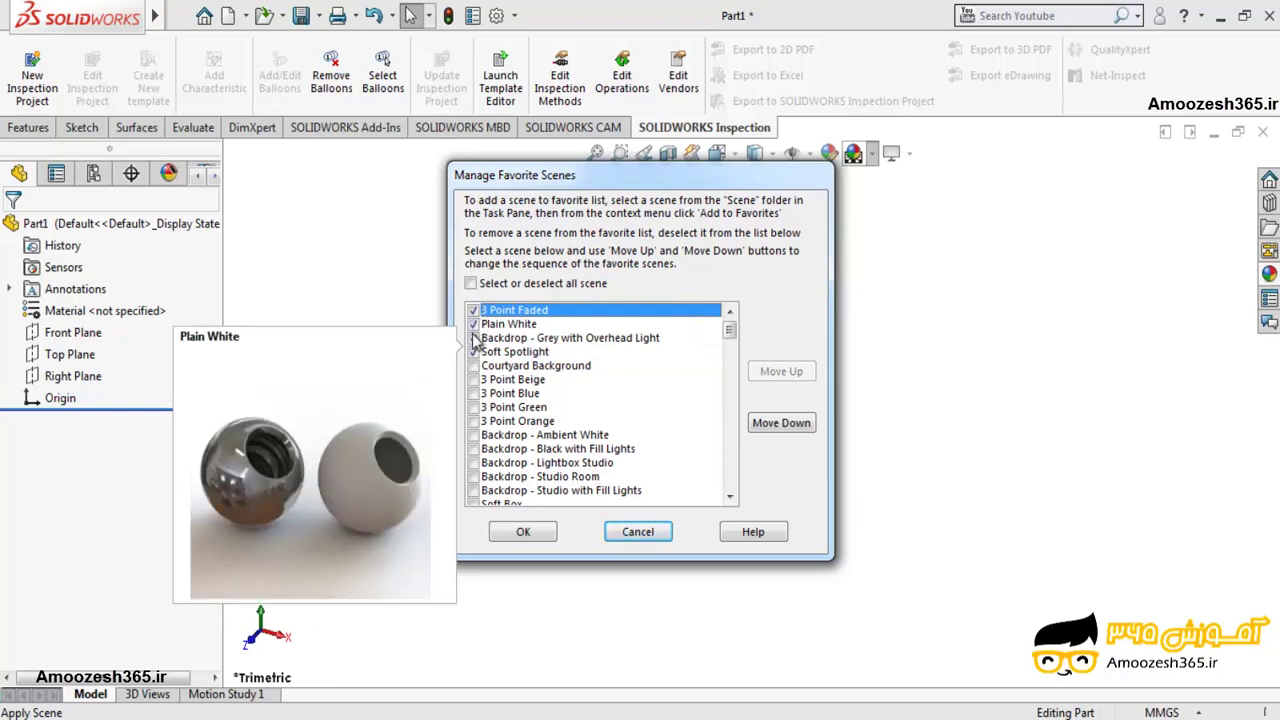
left_click(474, 366)
left_click(473, 380)
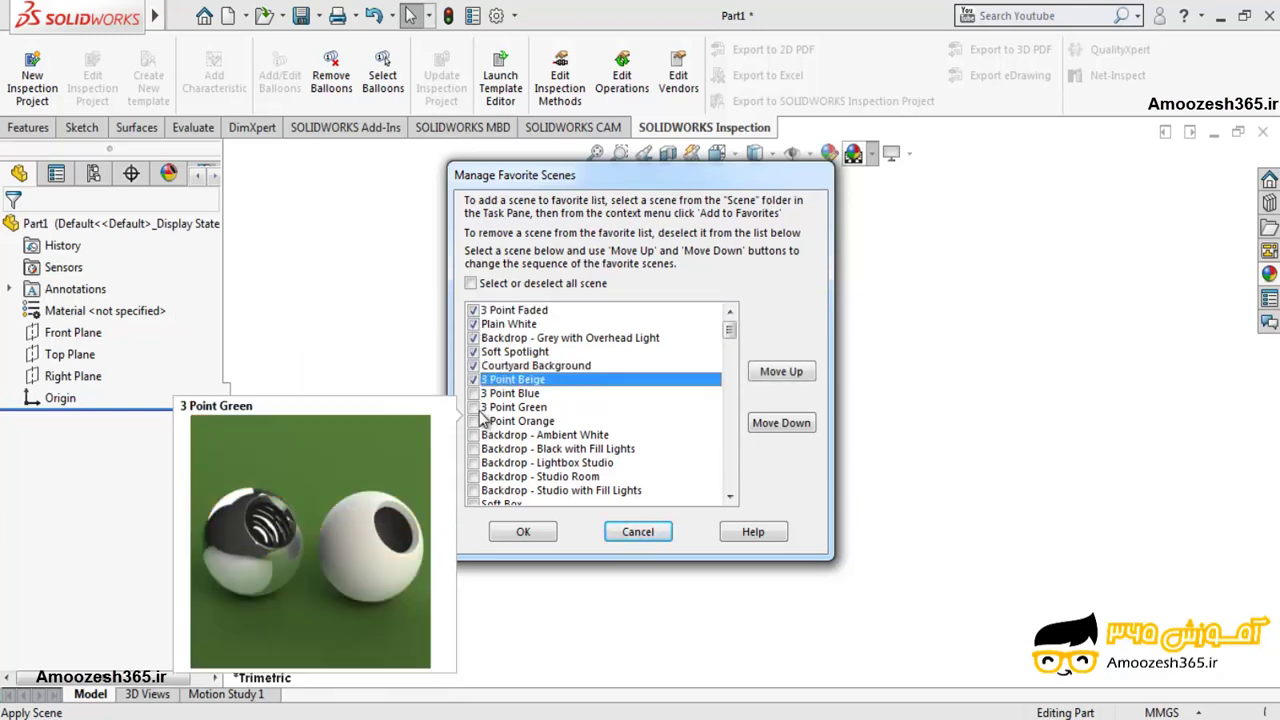
left_click(476, 411)
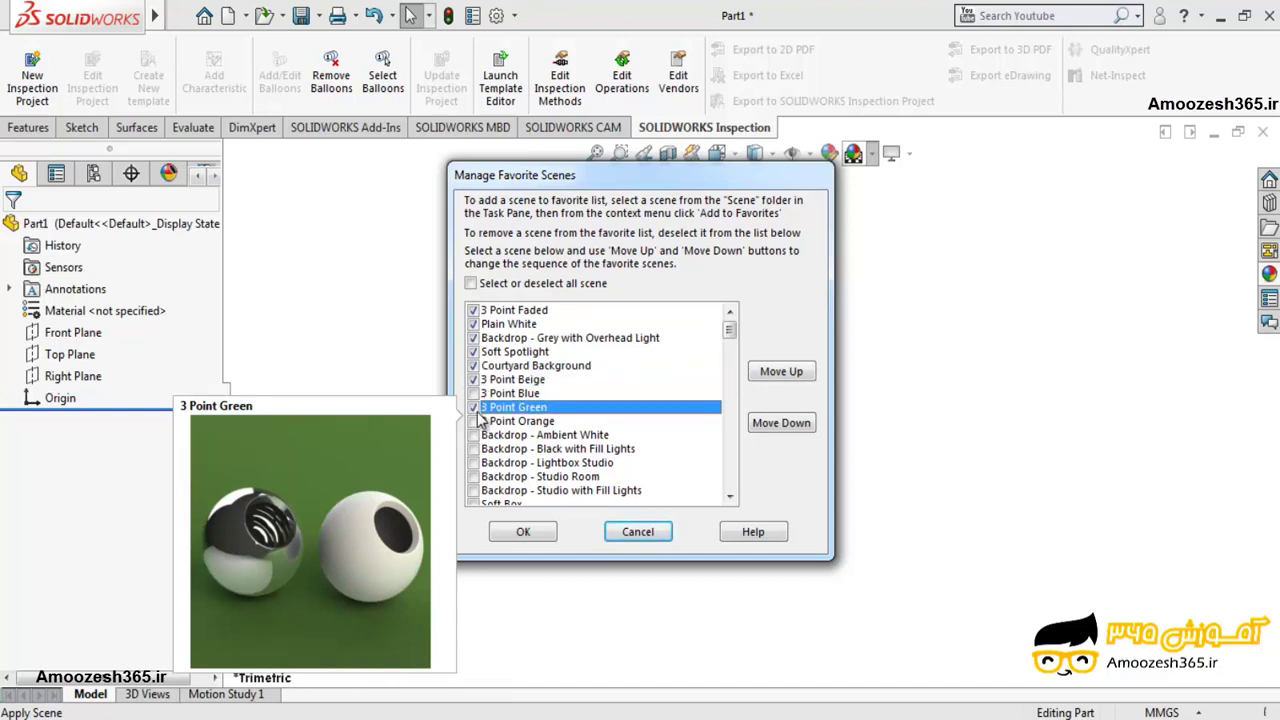
left_click(527, 536)
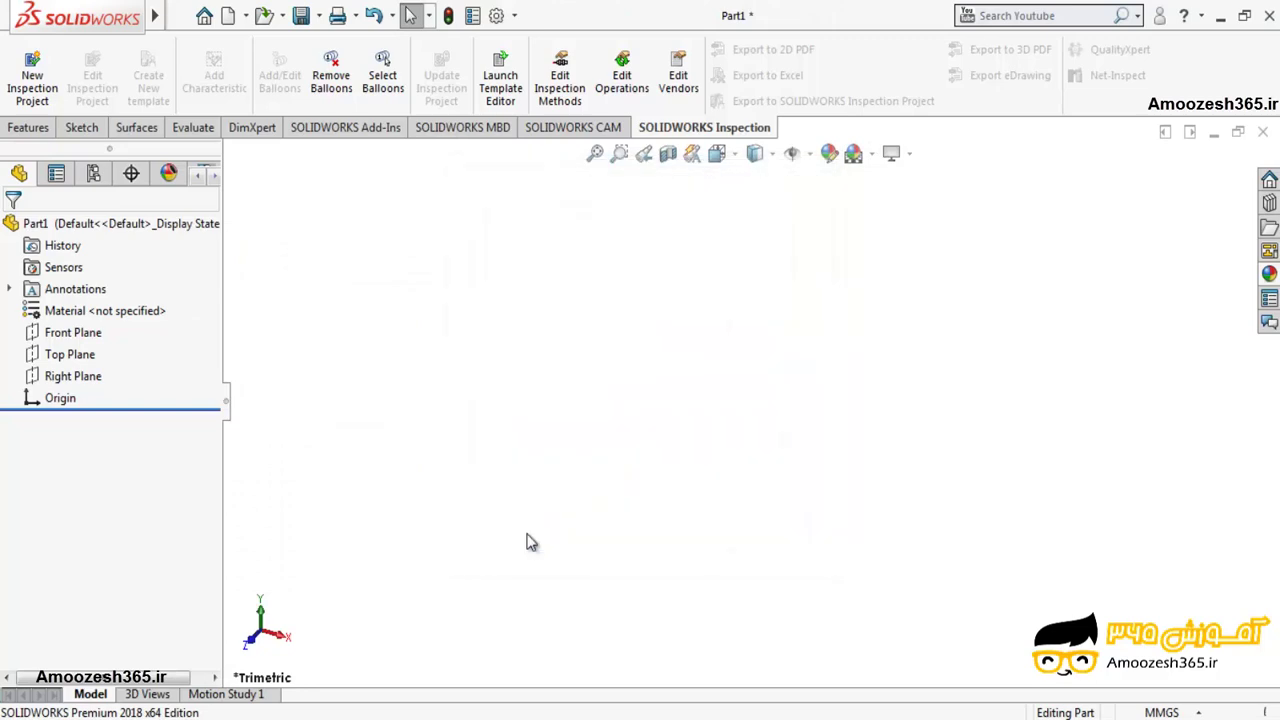
Untick 3 Point Green in Manage Favorites, confirm, and verify the six remaining favorite scenes.
left_click(873, 153)
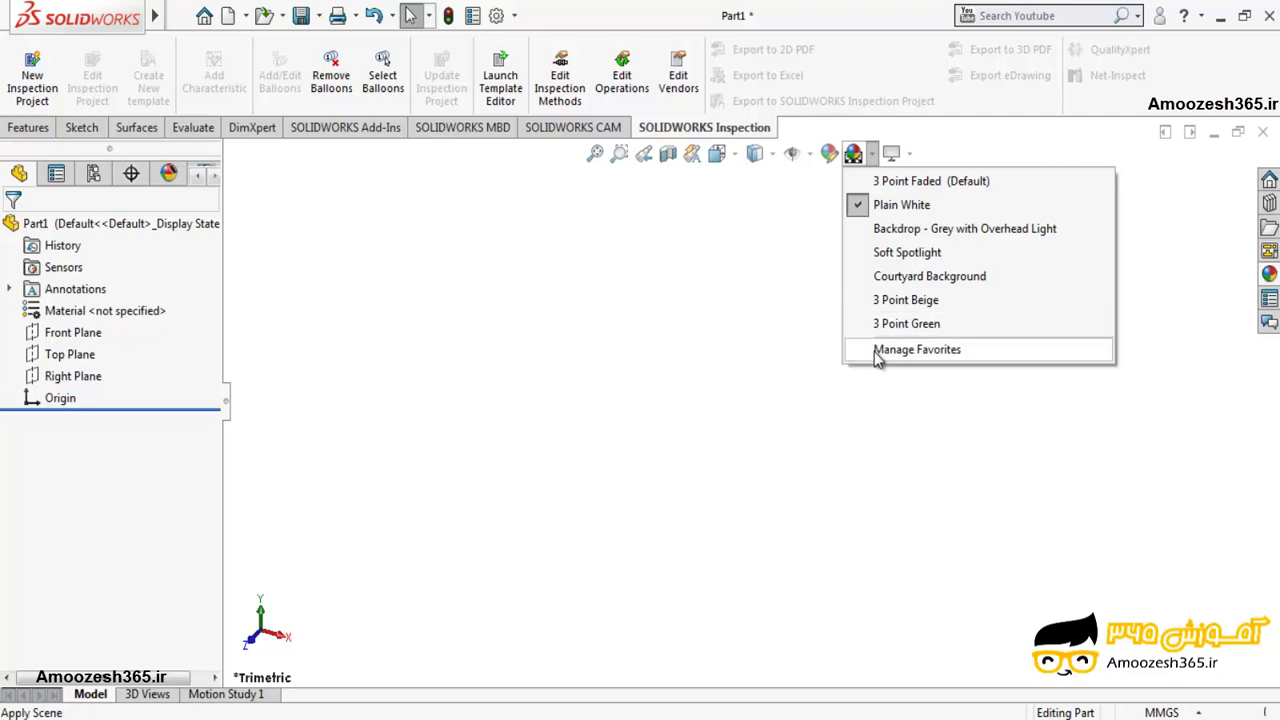
left_click(875, 352)
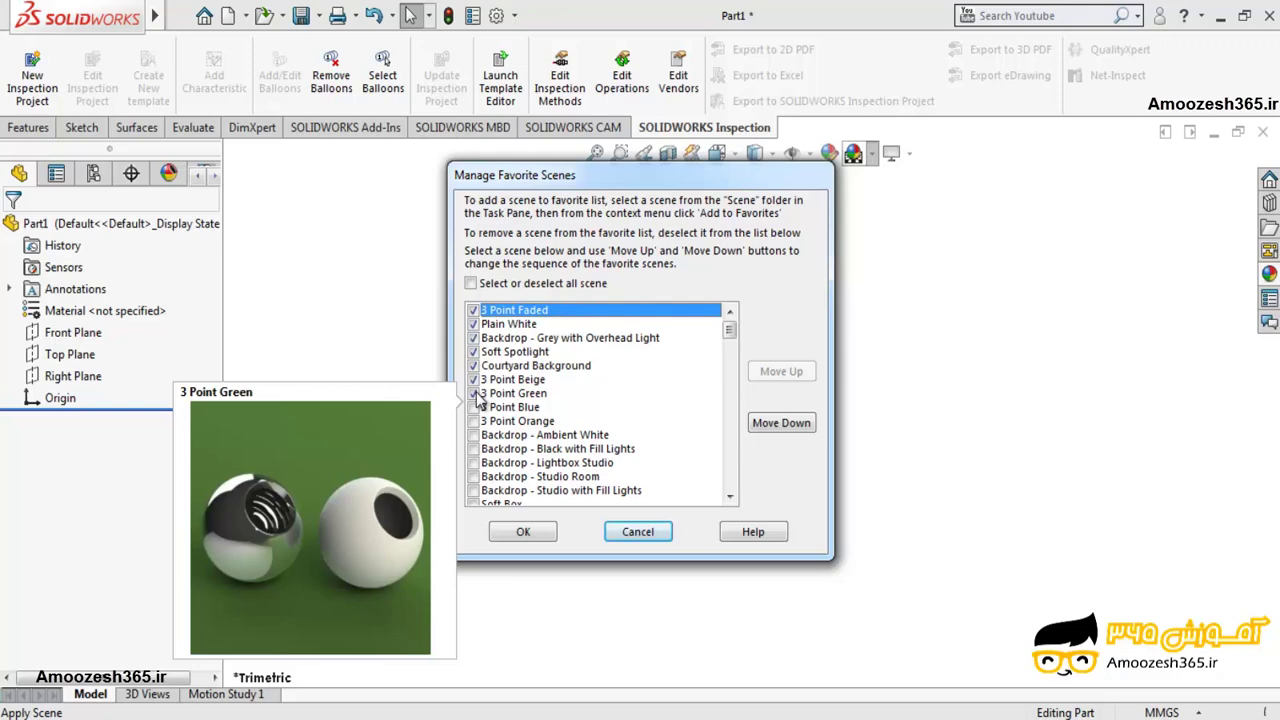
left_click(474, 394)
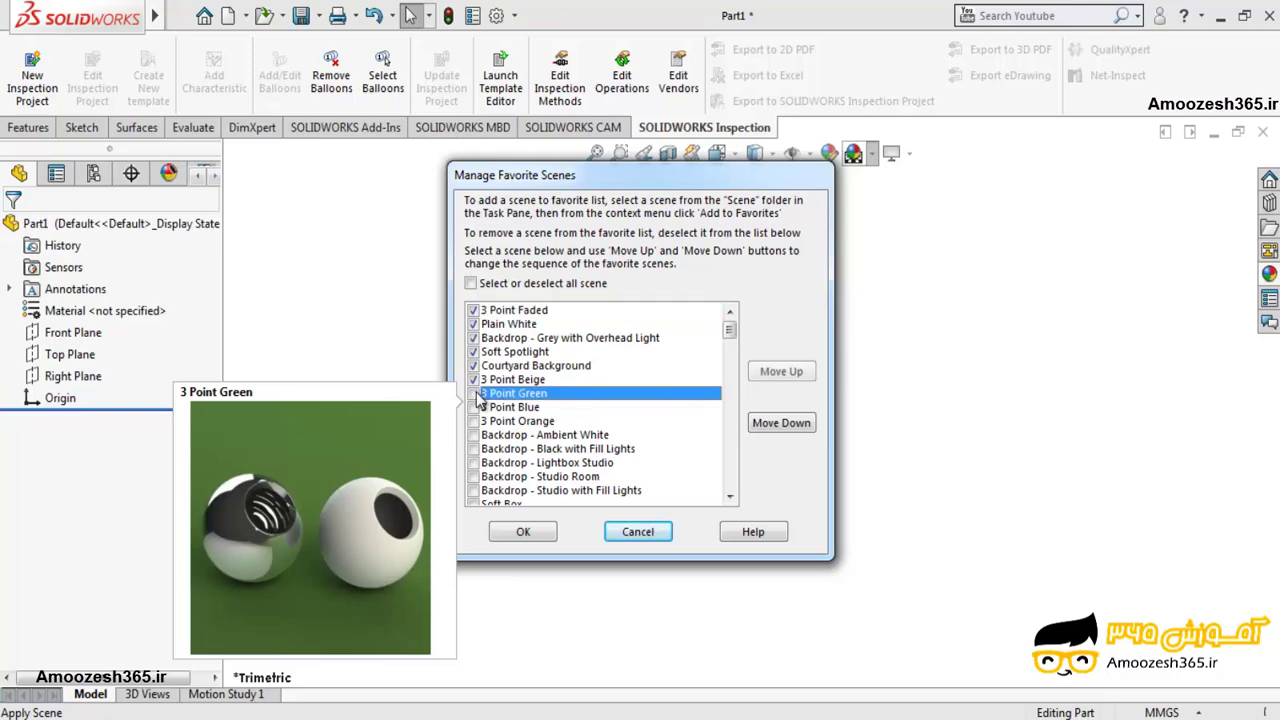
left_click(523, 532)
left_click(523, 532)
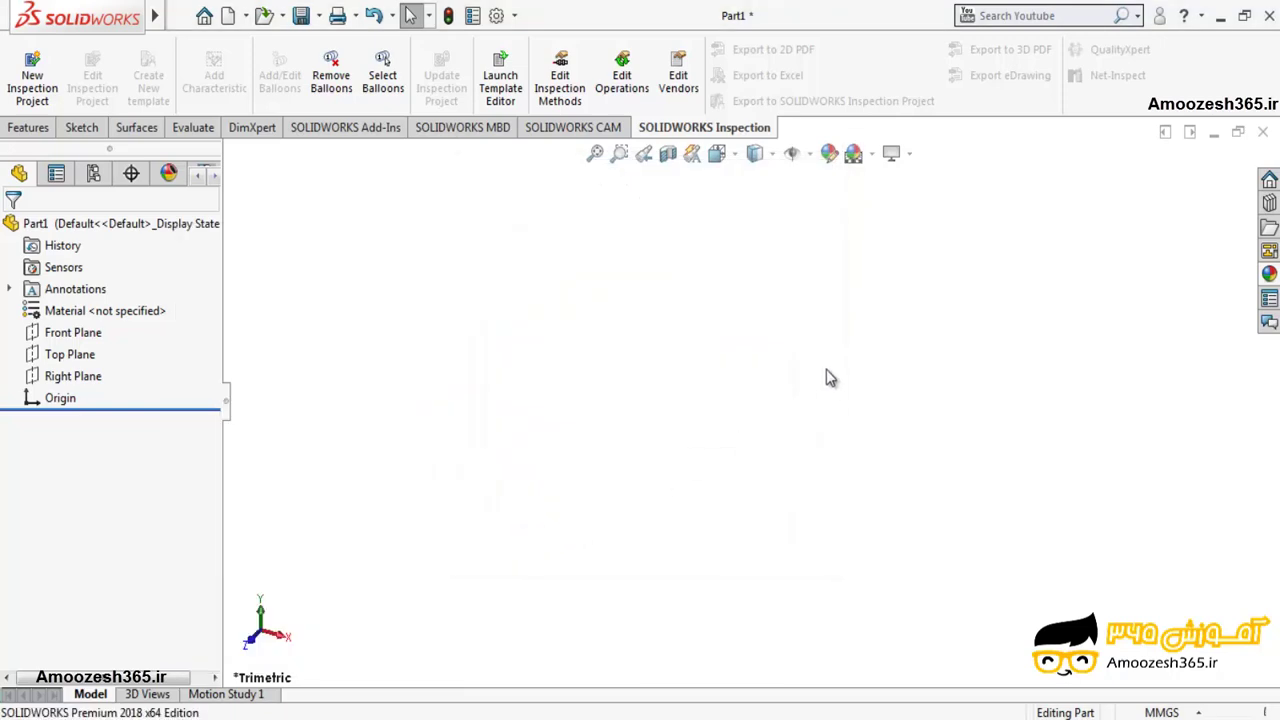
left_click(871, 156)
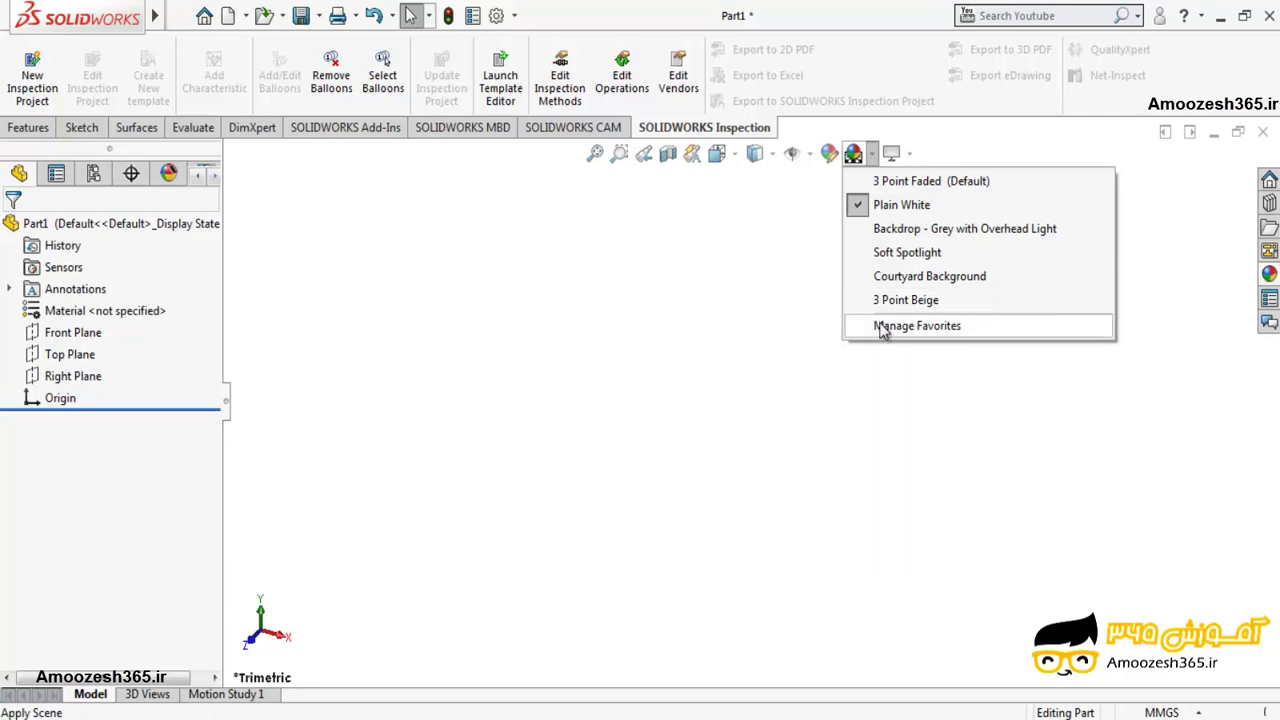
Select Courtyard Background in the Manage Favorite Scenes list.
left_click(883, 328)
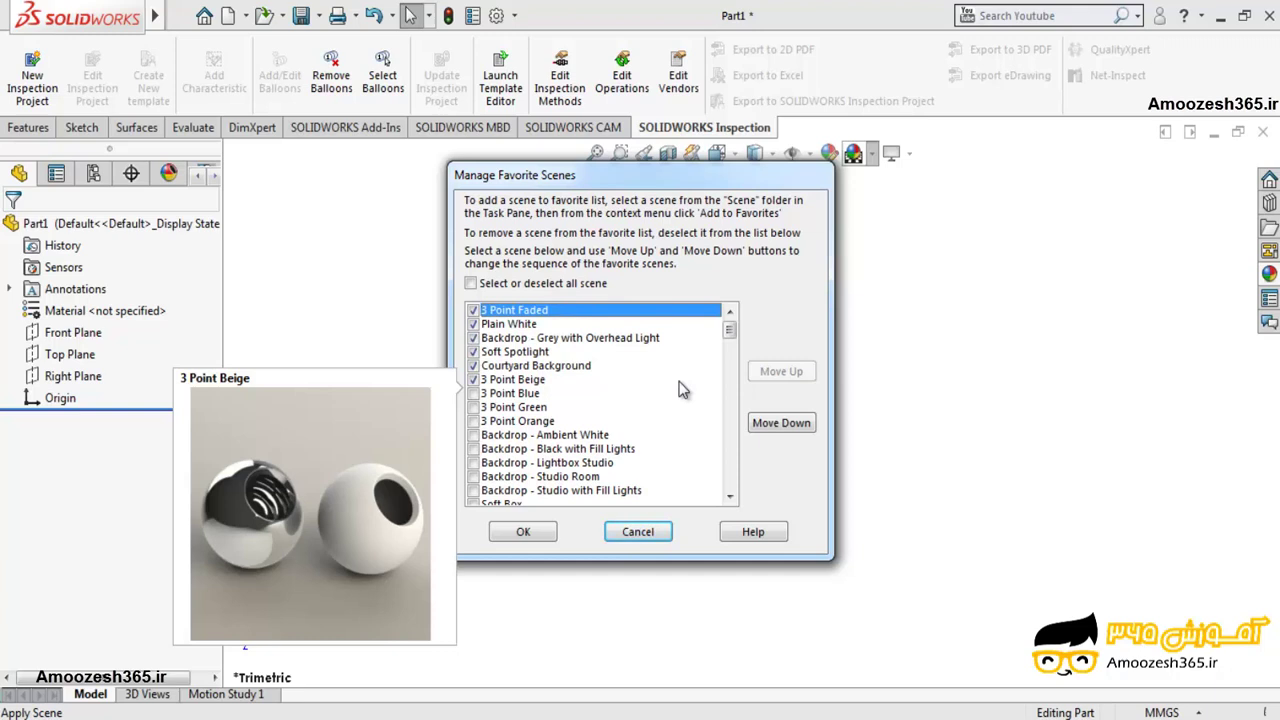
key("Down")
key("Down")
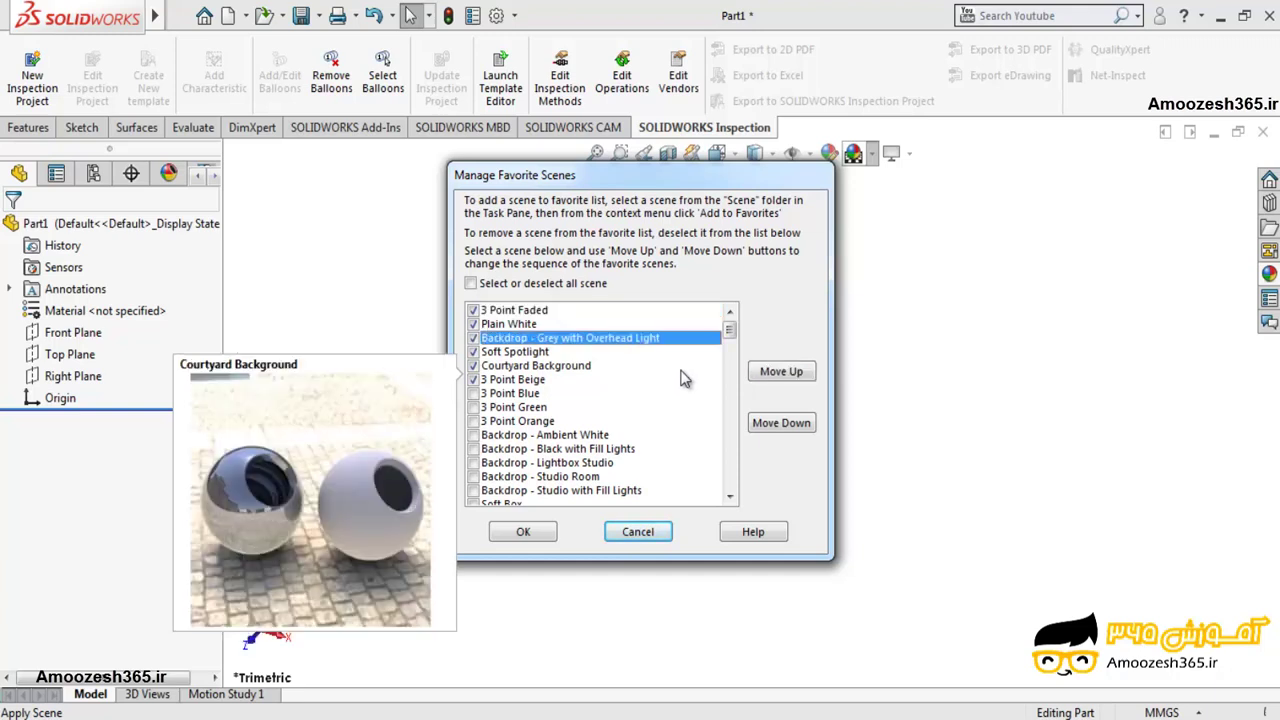
key("Down")
key("Down")
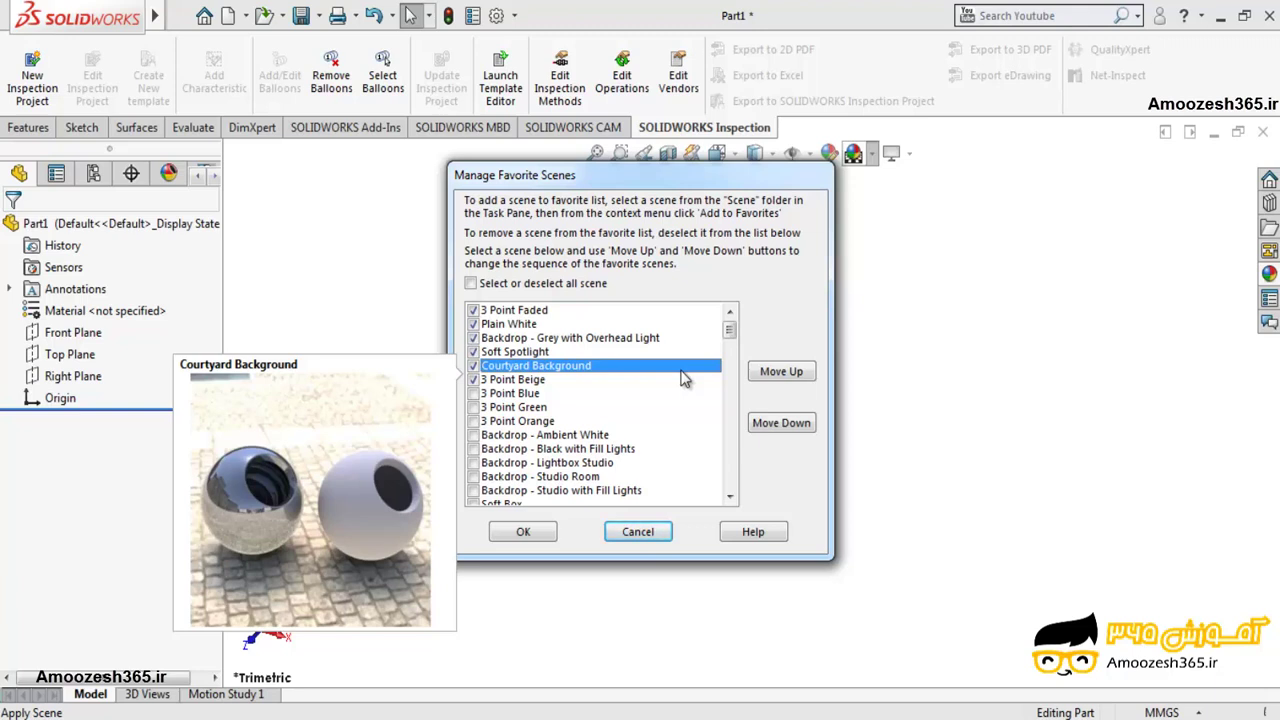
scroll(684, 378, "down", 1)
scroll(684, 378, "down", 1)
scroll(684, 378, "down", 1)
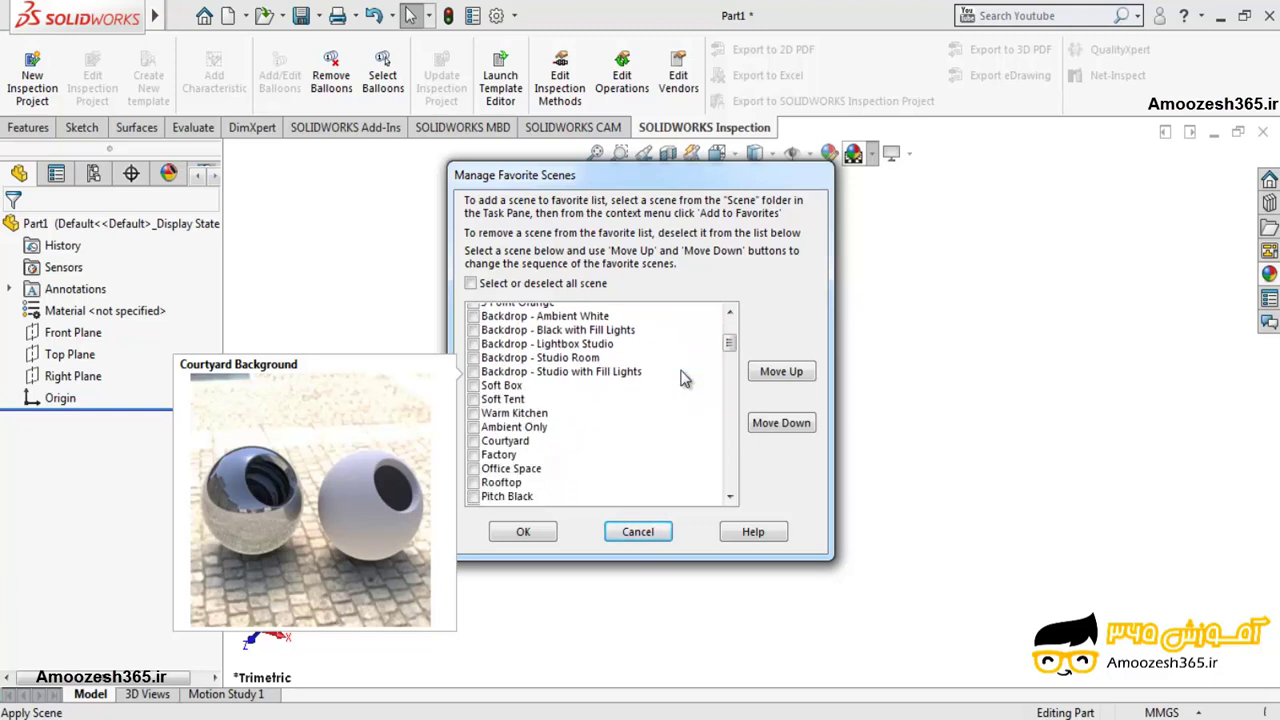
scroll(684, 378, "down", 1)
scroll(684, 378, "down", 1)
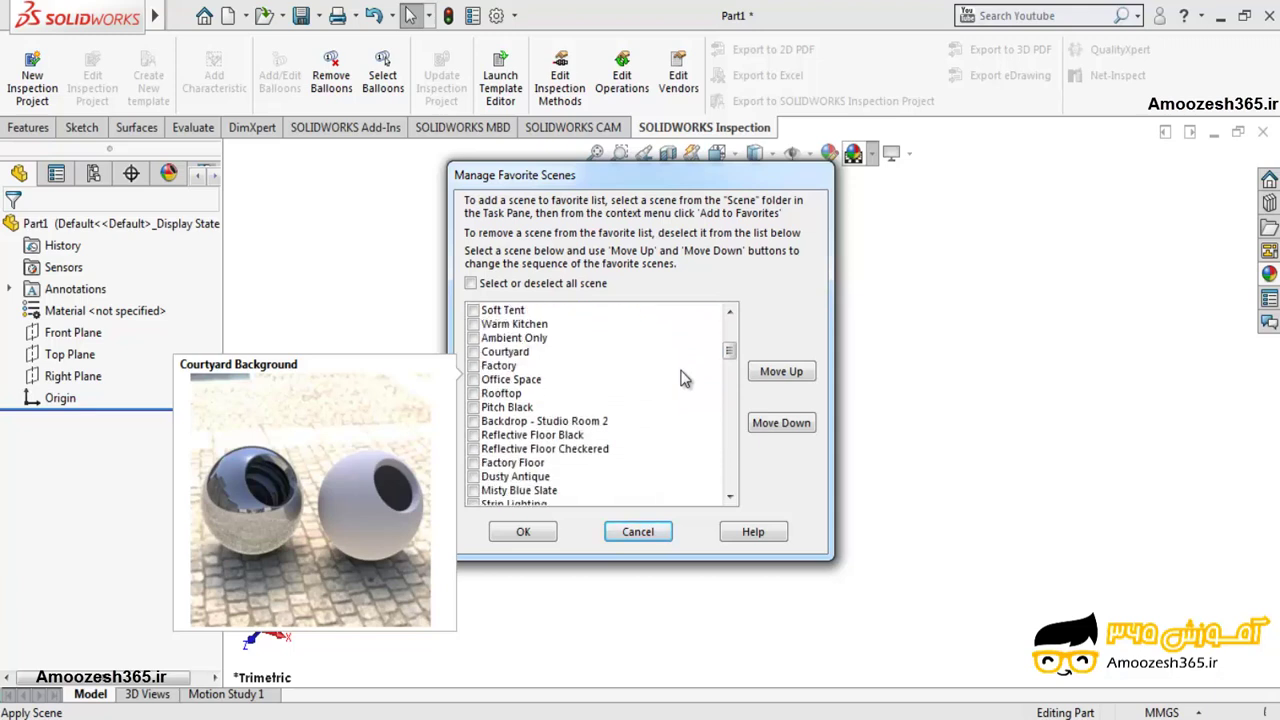
scroll(684, 378, "down", 1)
scroll(684, 378, "down", 2)
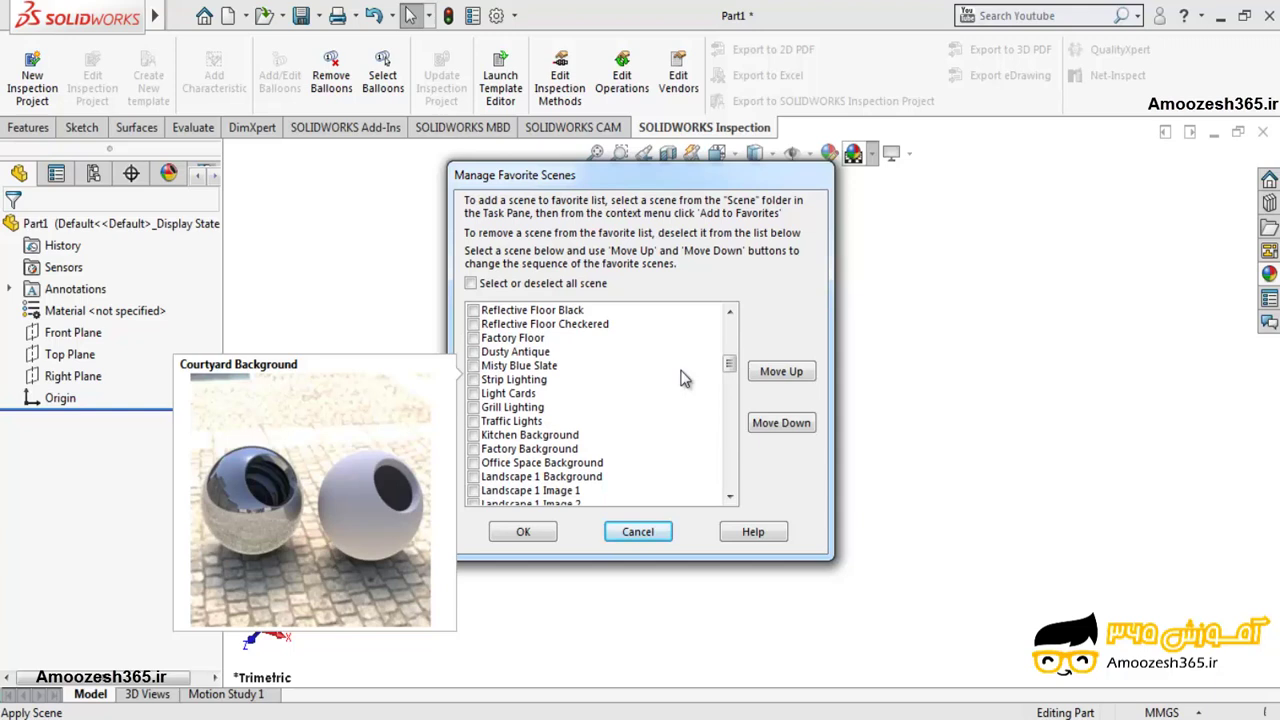
scroll(684, 378, "down", 1)
scroll(684, 378, "down", 1)
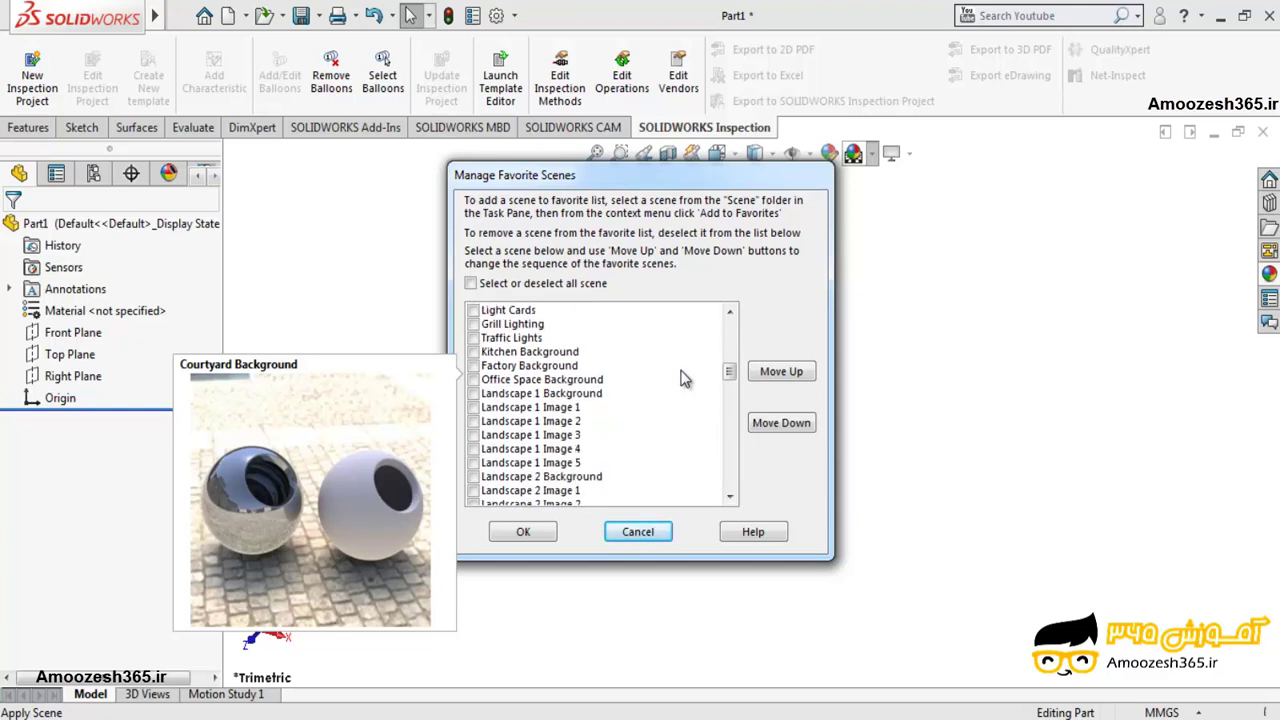
scroll(684, 378, "up", 3)
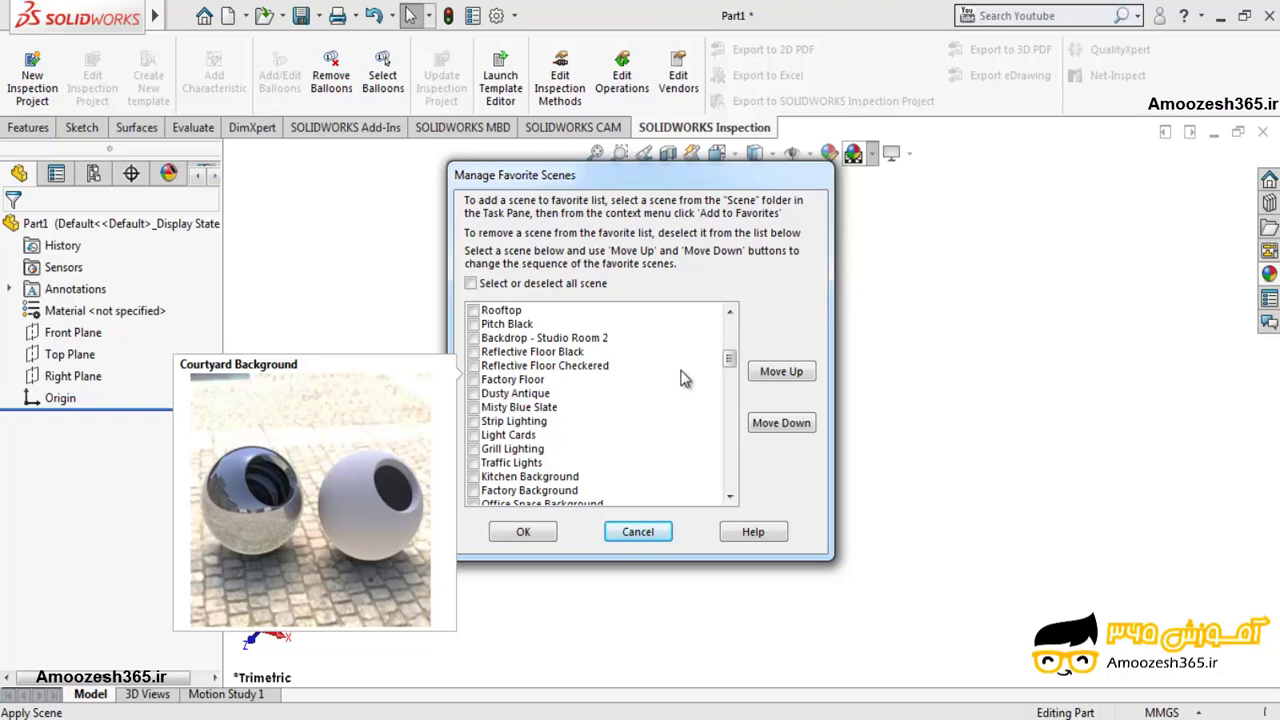
scroll(684, 378, "up", 1)
scroll(684, 378, "up", 1)
scroll(680, 378, "up", 2)
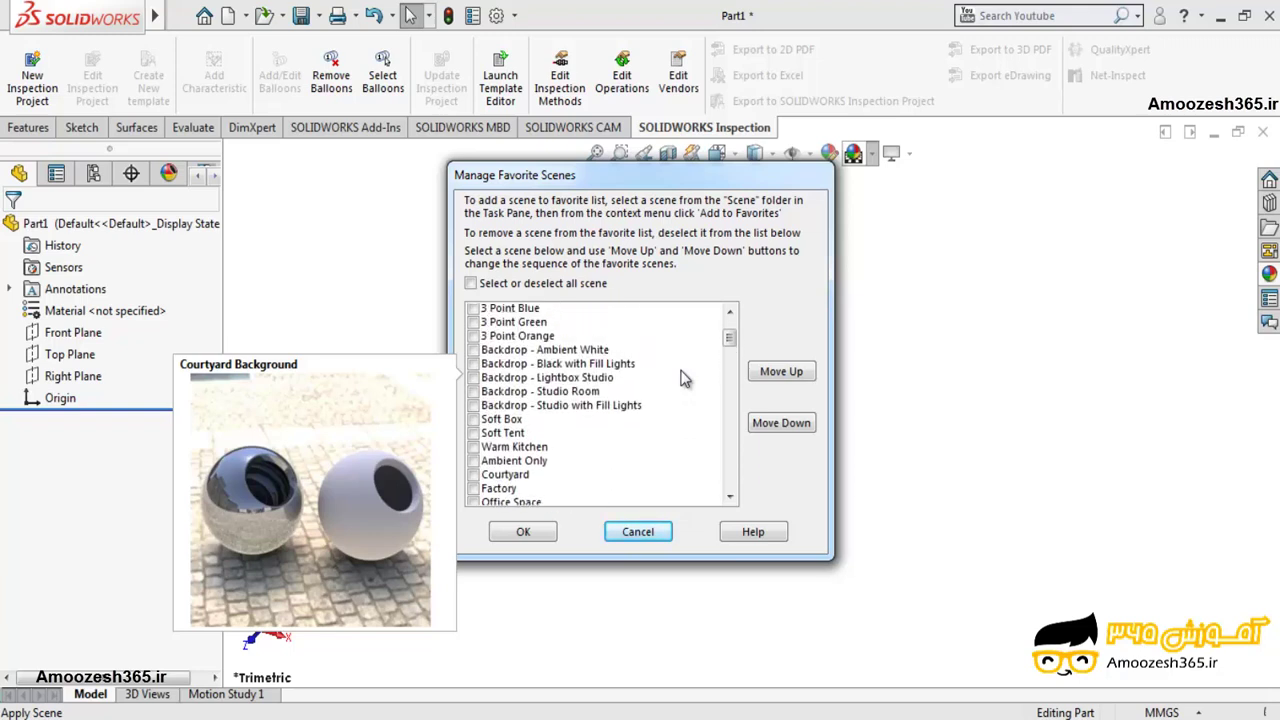
scroll(680, 378, "up", 3)
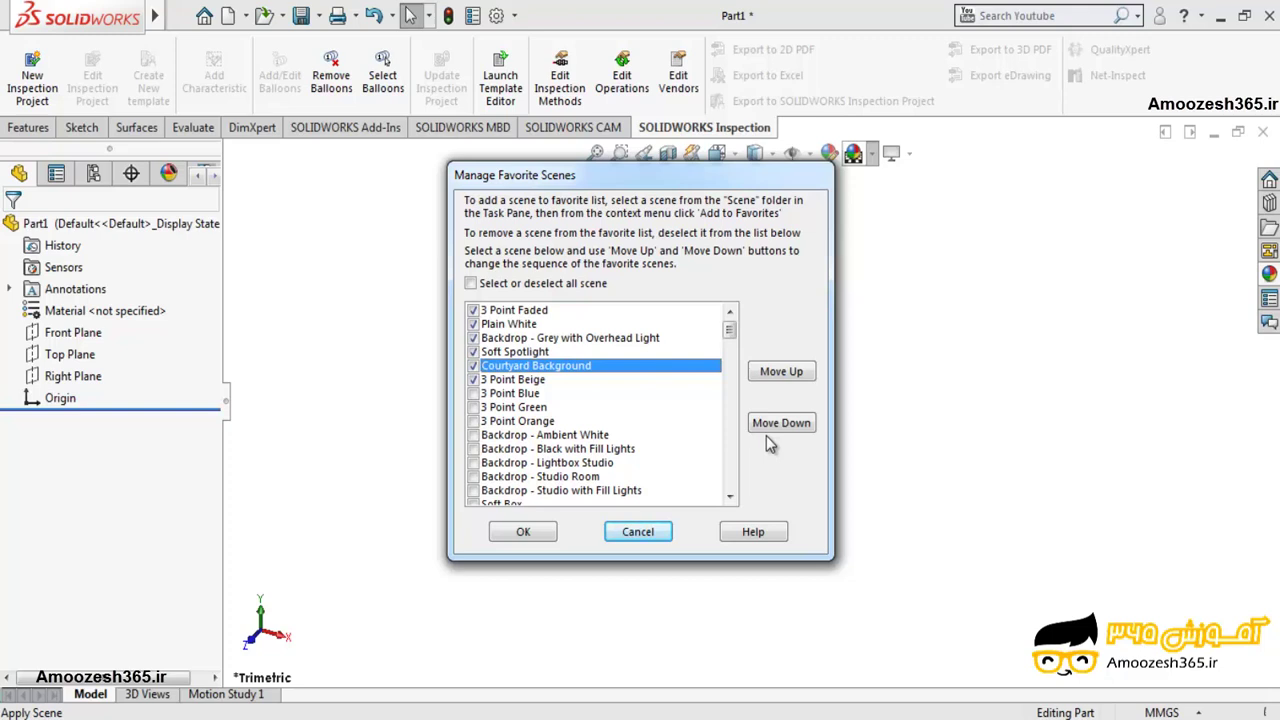
Move Courtyard Background up three places, then down five so it sits seventh.
left_click(783, 378)
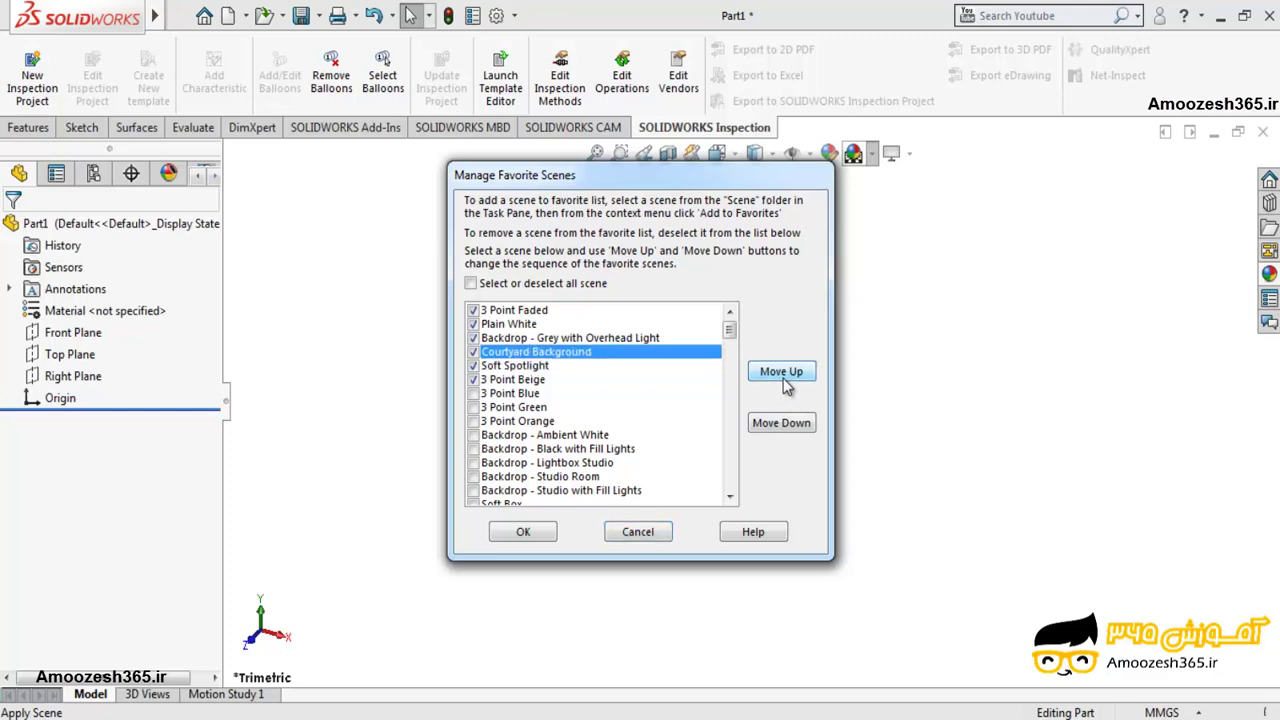
left_click(783, 378)
left_click(783, 378)
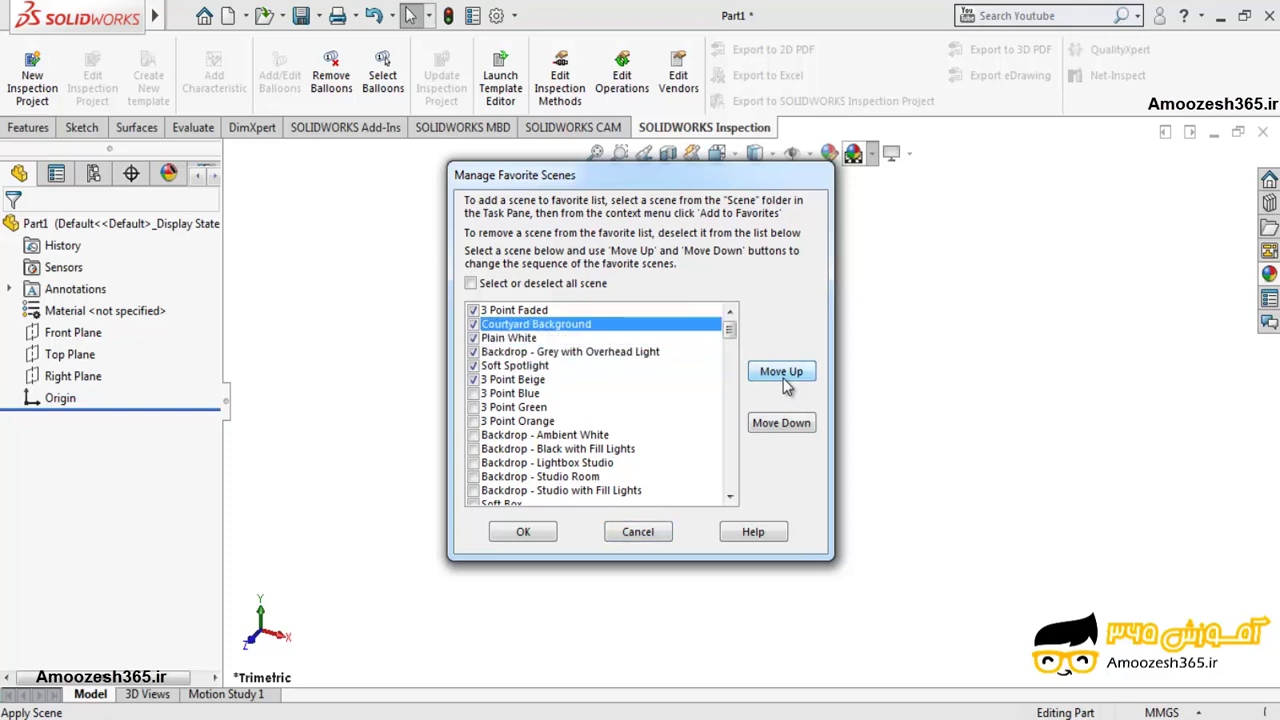
left_click(781, 429)
left_click(781, 429)
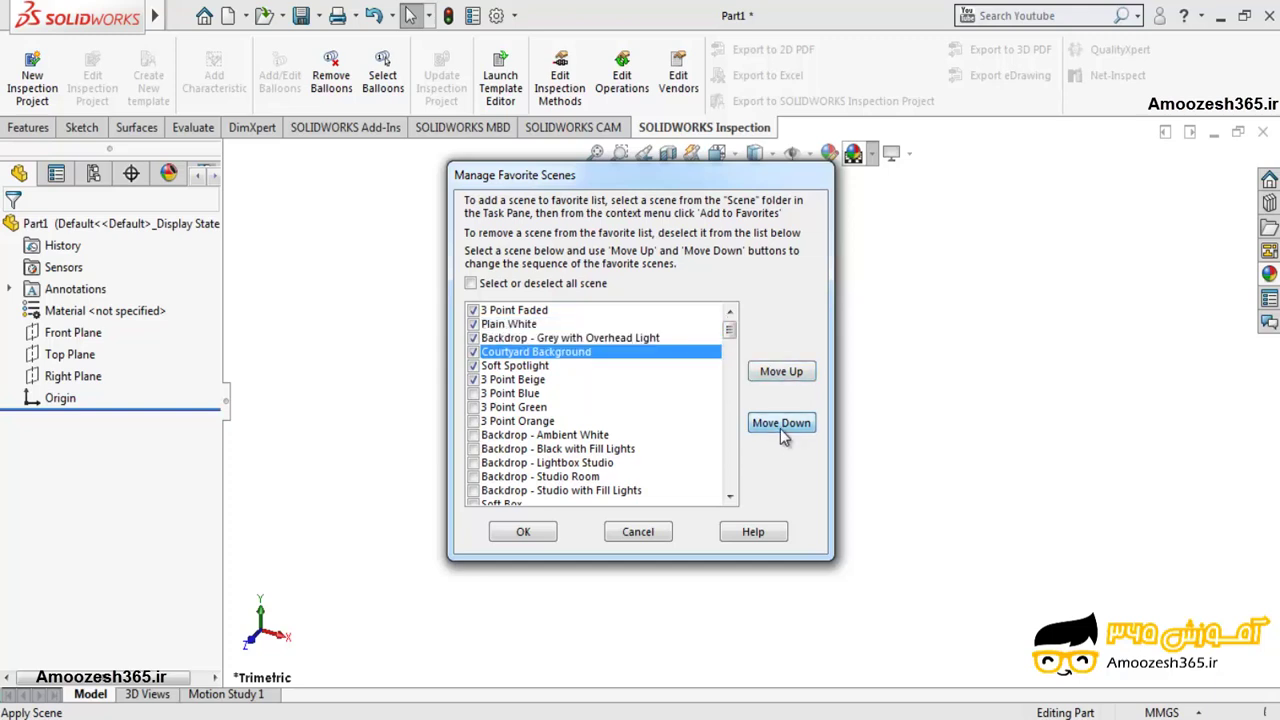
left_click(781, 429)
left_click(781, 429)
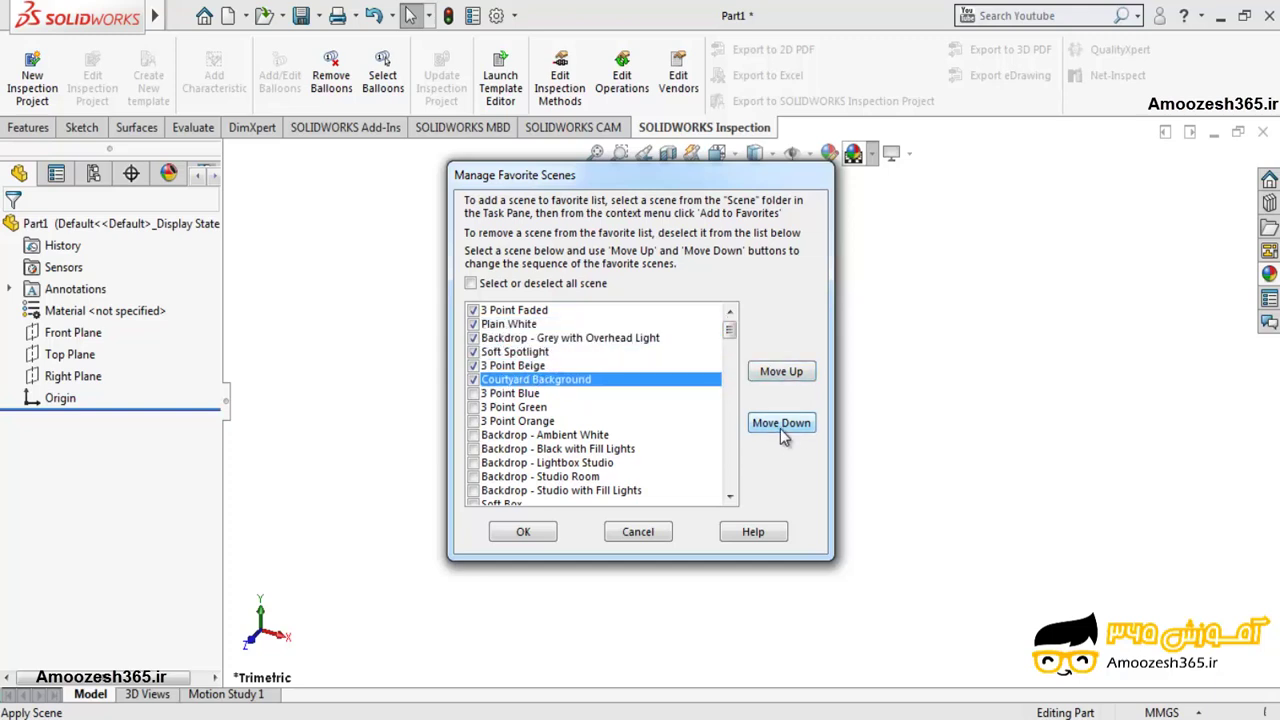
left_click(781, 429)
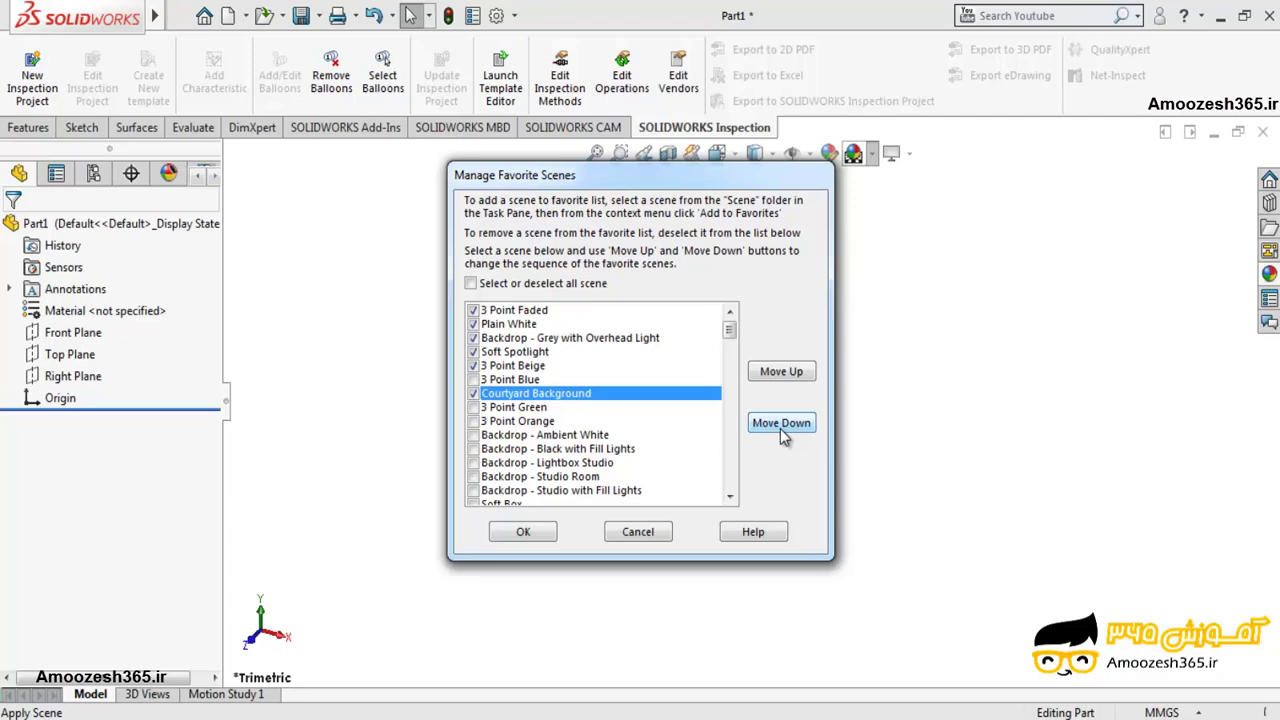
Cancel the favorites manager and display the Basic Scenes thumbnails under Scenes in the task pane.
left_click(663, 537)
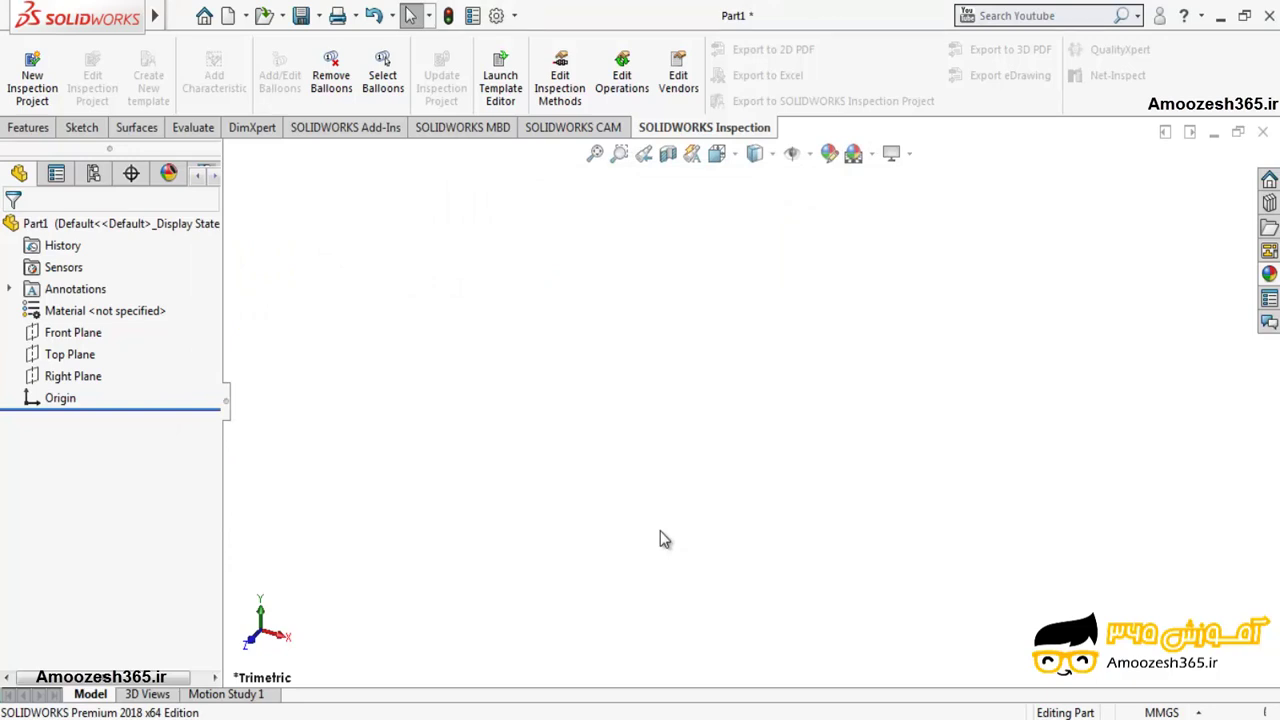
left_click(1268, 274)
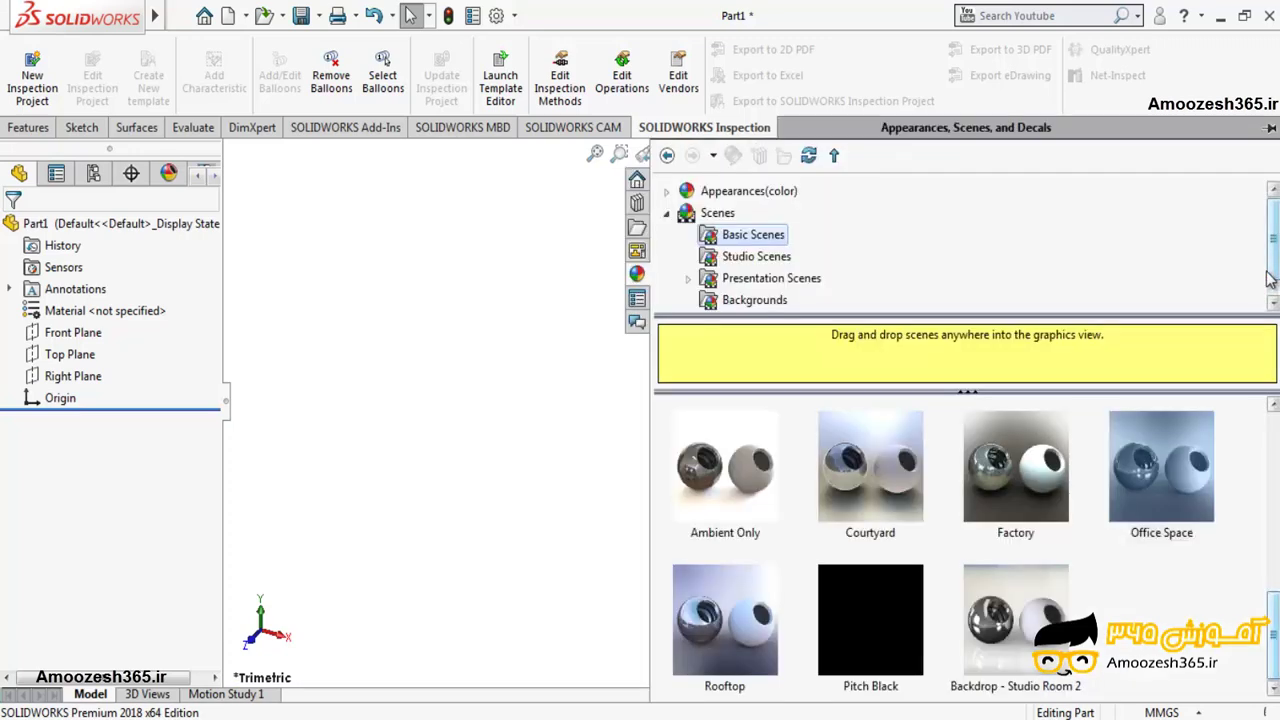
left_click(668, 214)
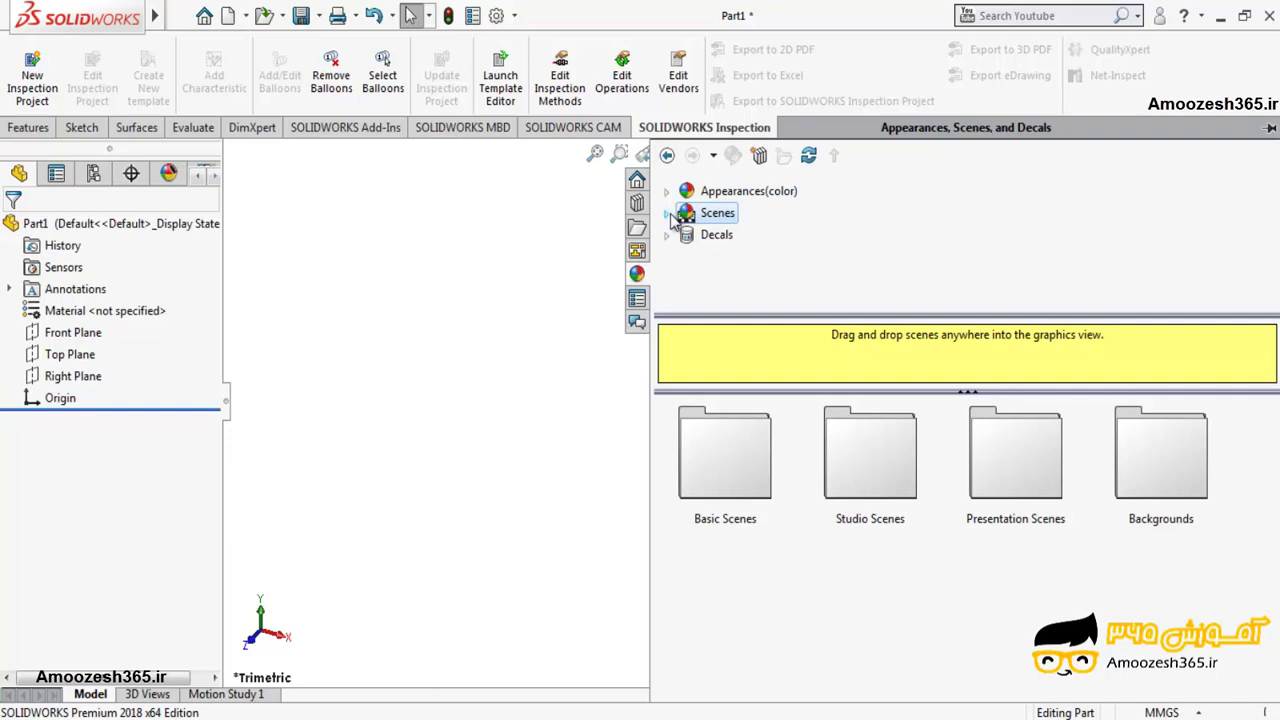
left_click(667, 213)
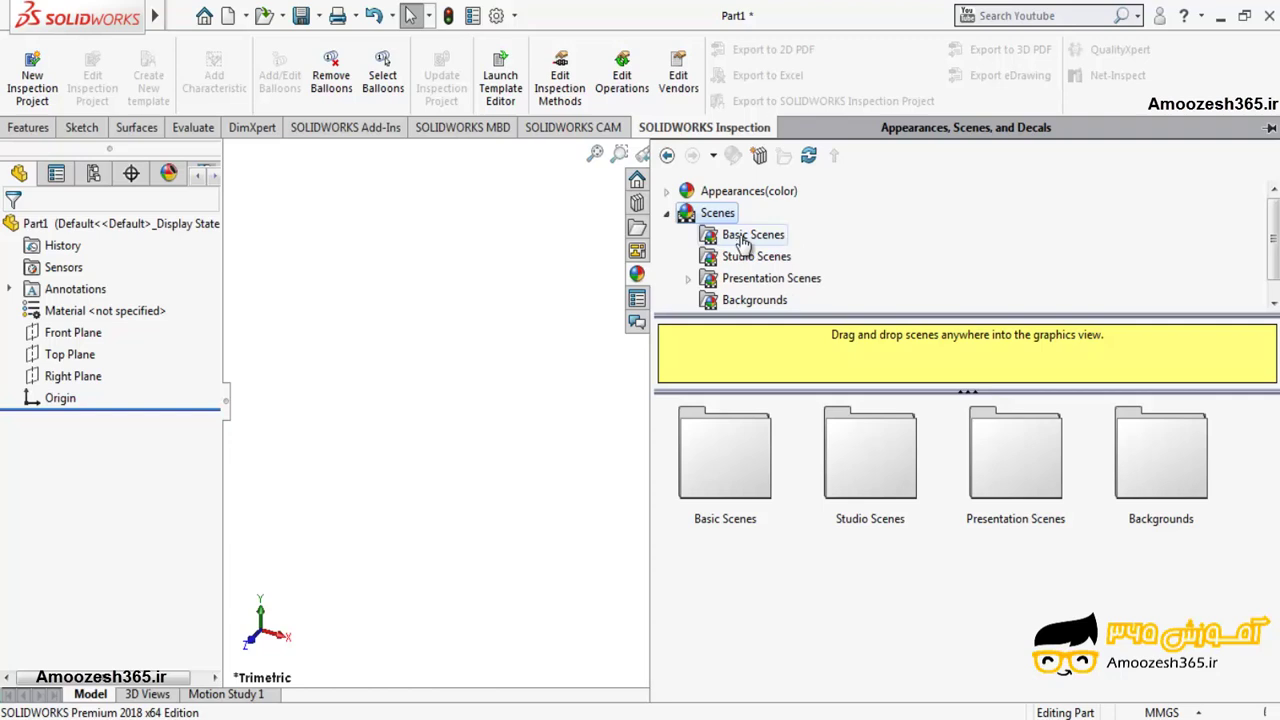
left_click(743, 238)
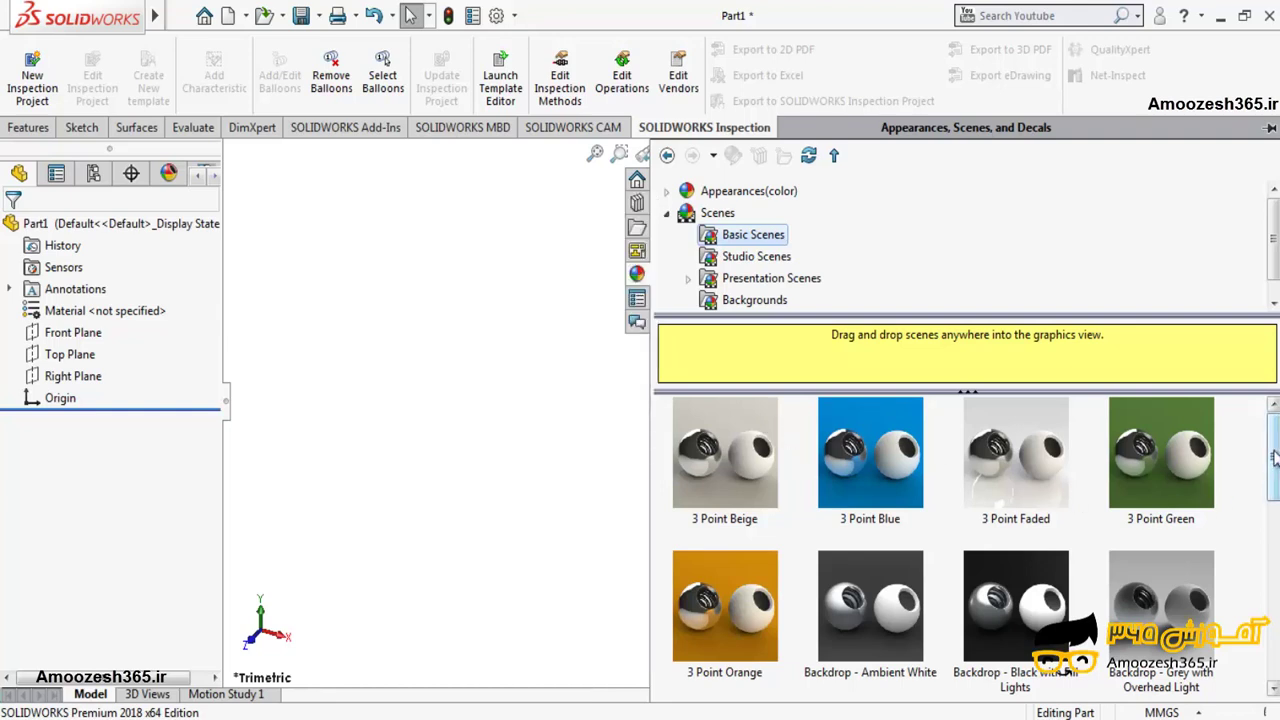
Drag the Office Space thumbnail from Basic Scenes onto the empty part's graphics area.
left_click_drag(1274, 457, 1274, 640)
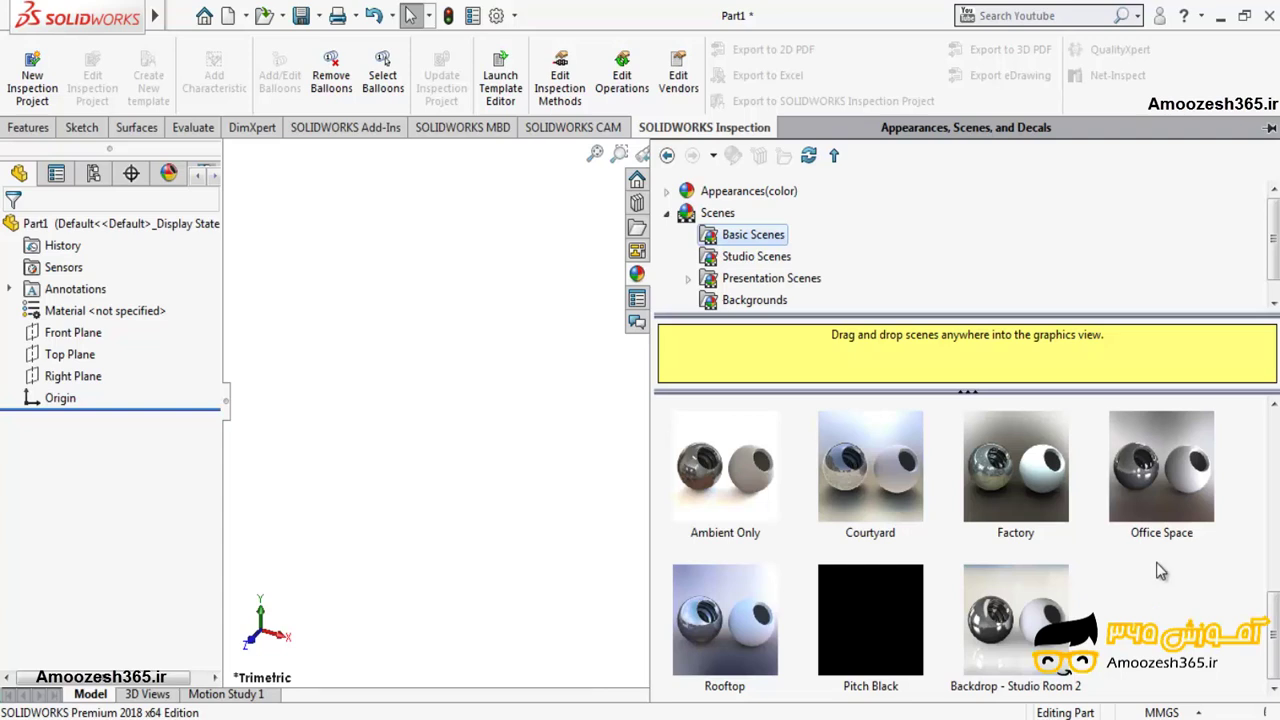
mouse_move(1161, 467)
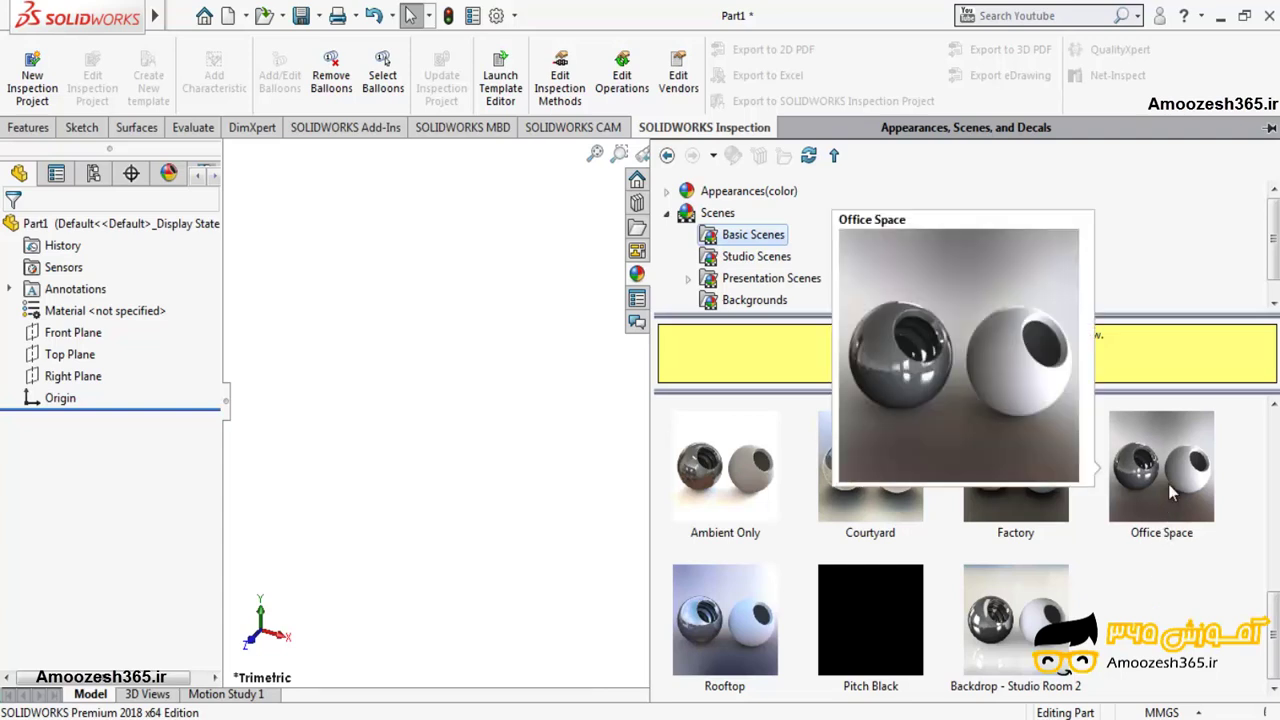
mouse_move(1168, 483)
left_mouse_down()
mouse_move(1104, 500)
mouse_move(755, 482)
left_mouse_up()
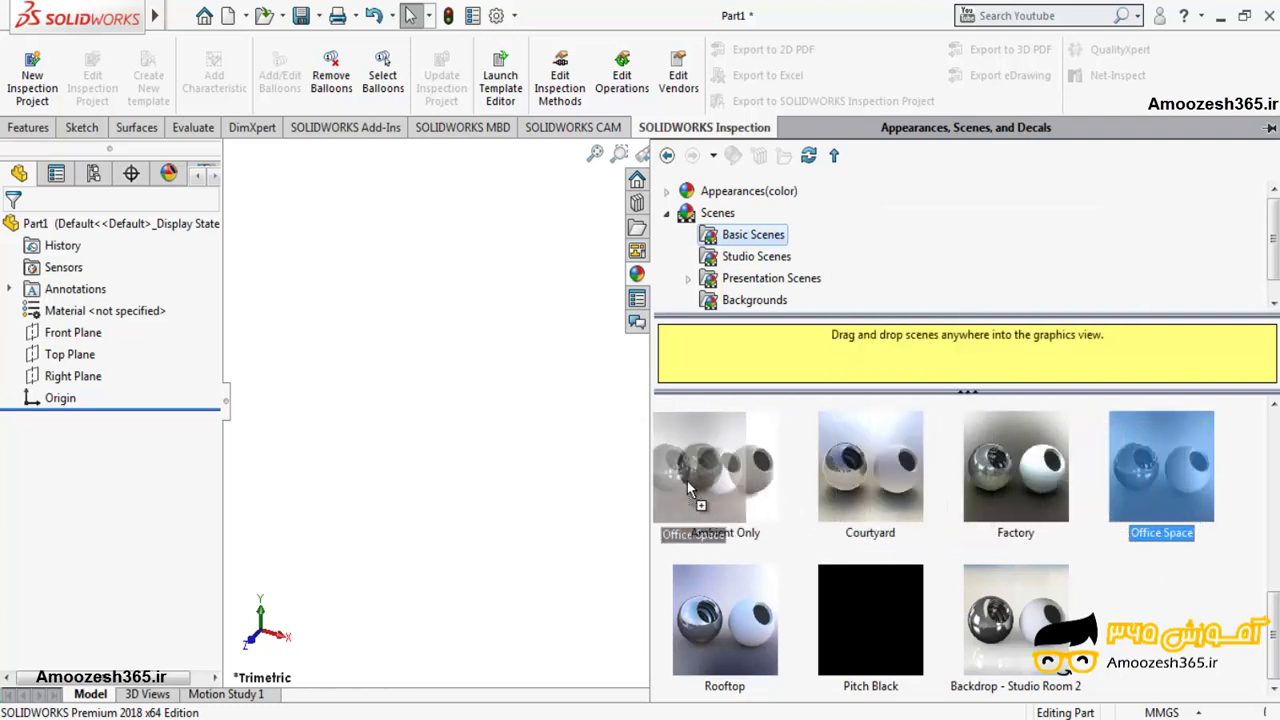
left_click_drag(755, 480, 560, 466)
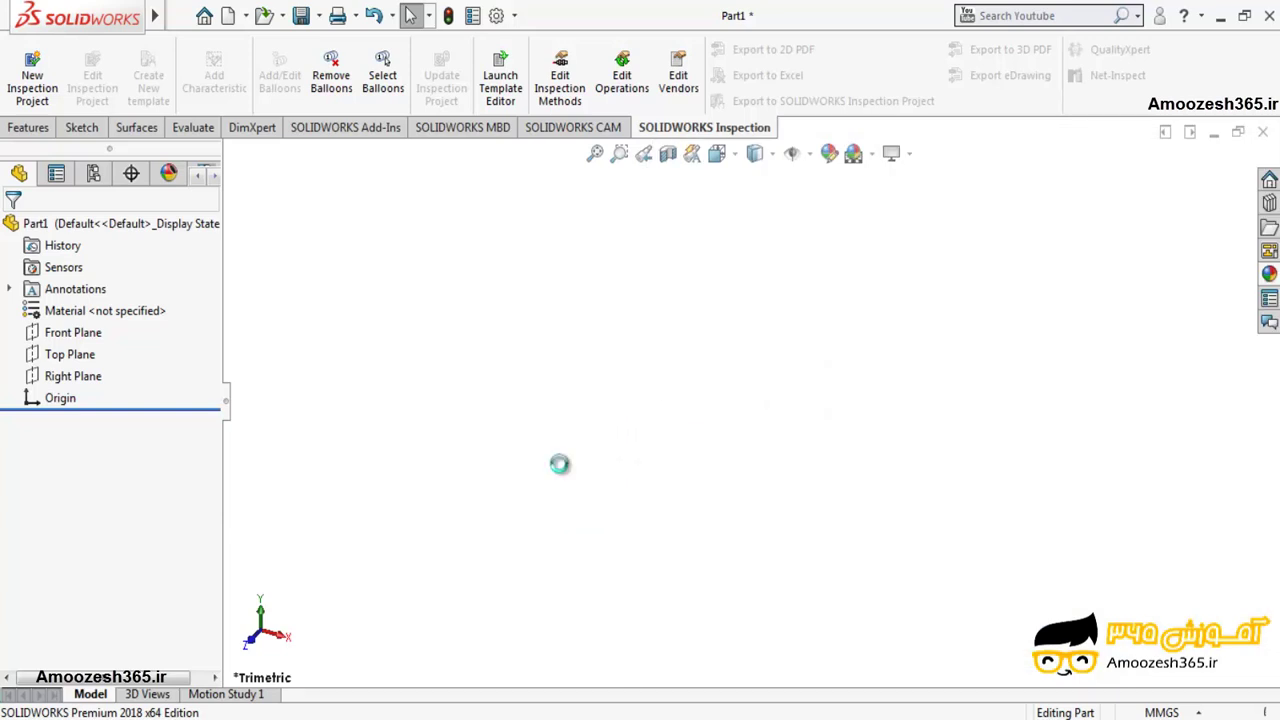